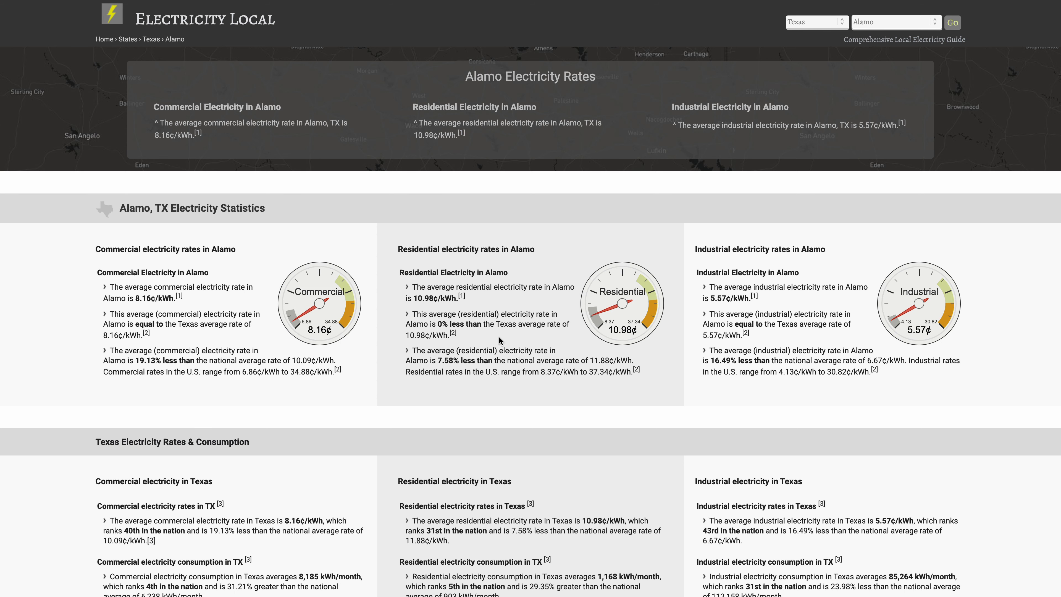
Step: Close the electricity rates page and review the income, location, filing status and pension inputs on the Summary sheet
{"action": "key", "text": "ctrl+w"}
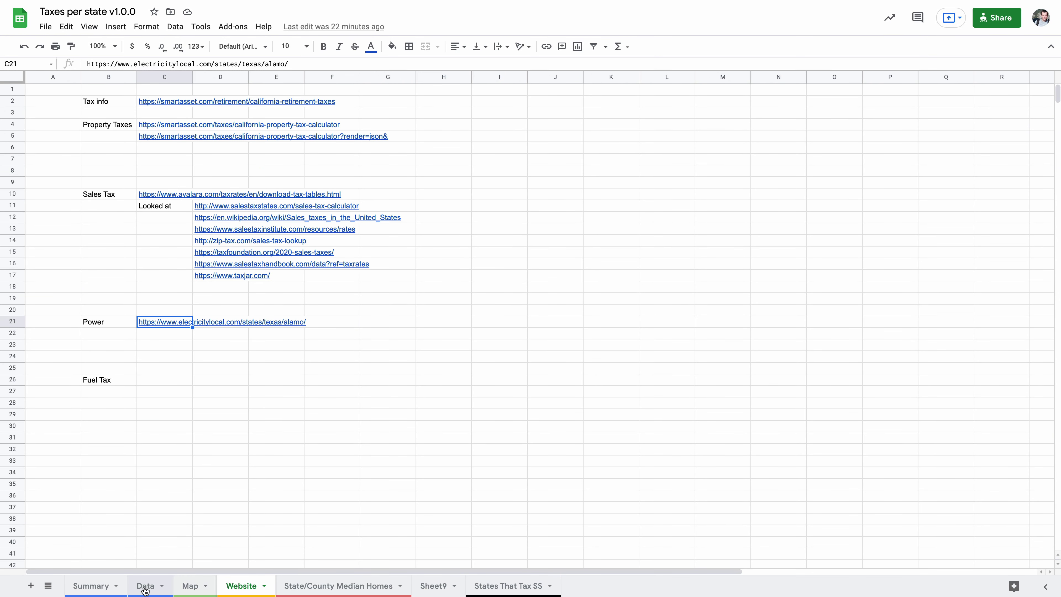
{"action": "left_click", "coordinate": [95, 588]}
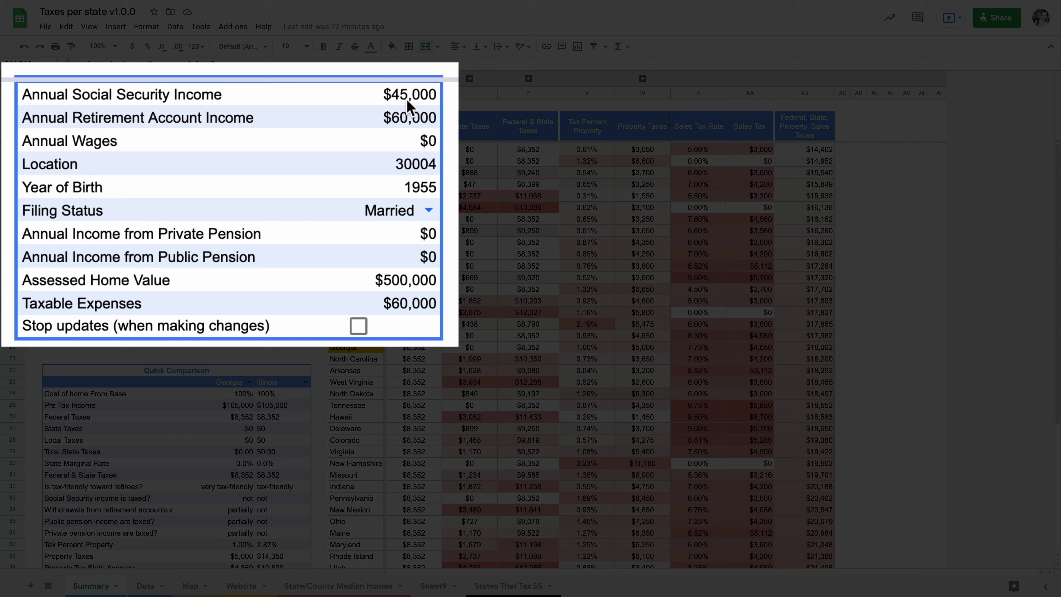
{"action": "left_click", "coordinate": [238, 151]}
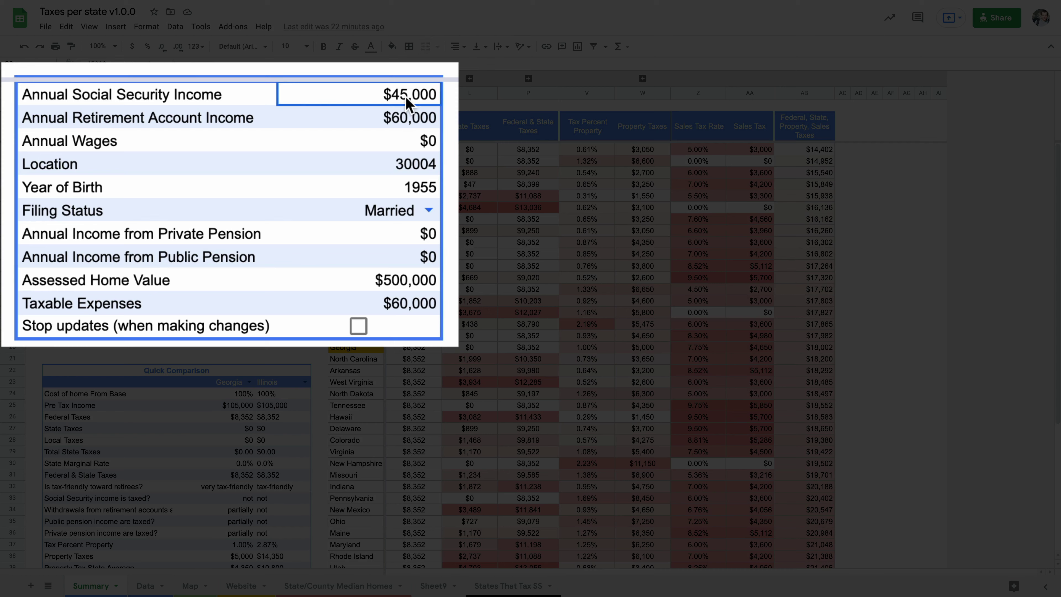
{"action": "left_click_drag", "start_coordinate": [407, 102], "coordinate": [399, 266]}
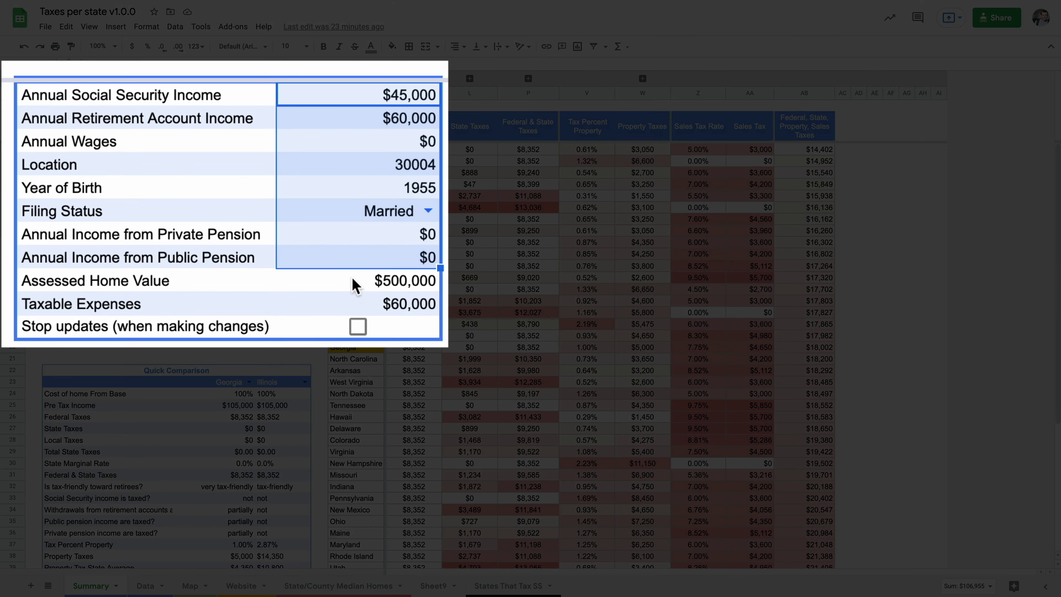
Step: Review the assessed home value, Wyoming's property tax rate and amount, and the taxable expenses input
{"action": "left_click", "coordinate": [355, 285]}
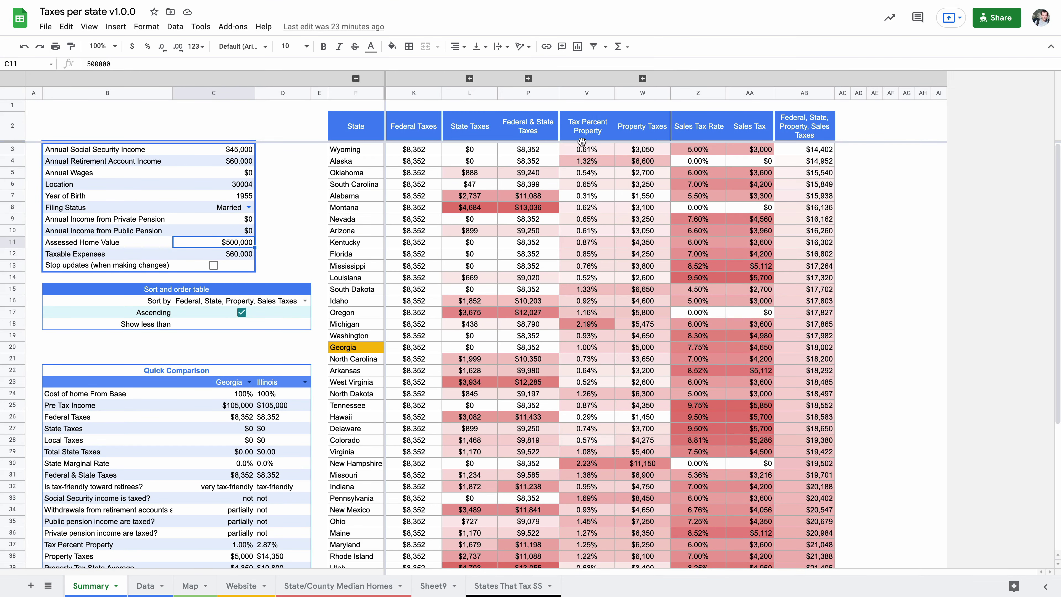
{"action": "left_click", "coordinate": [585, 151]}
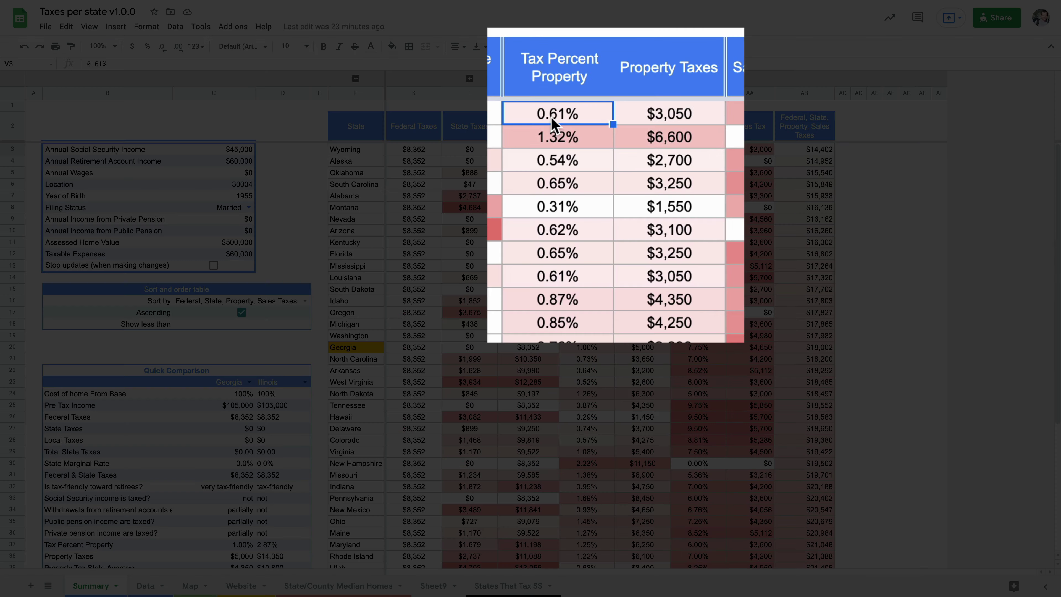
{"action": "left_click", "coordinate": [656, 151]}
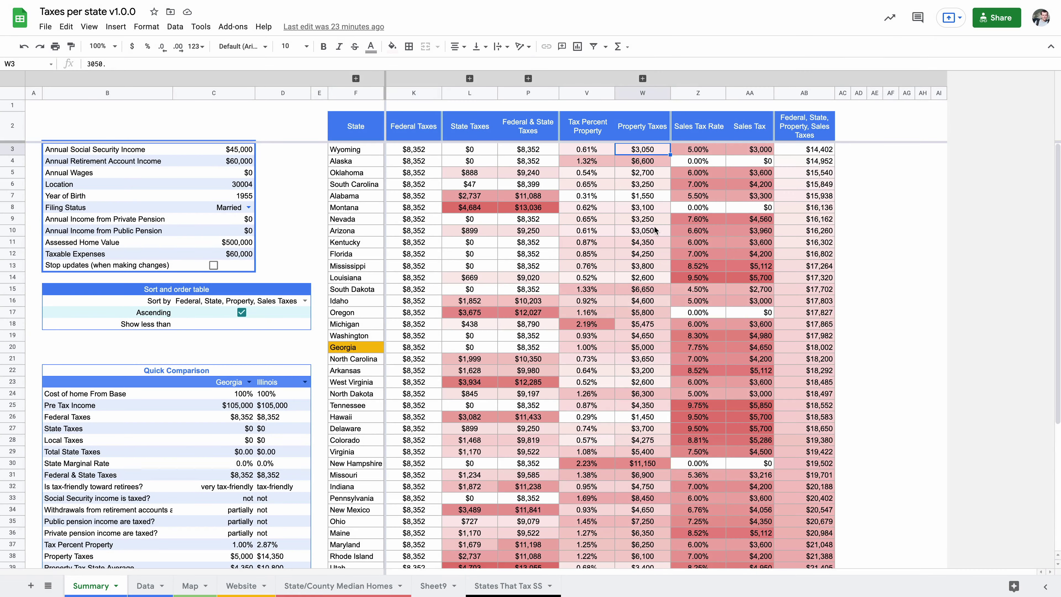
{"action": "left_click", "coordinate": [245, 256]}
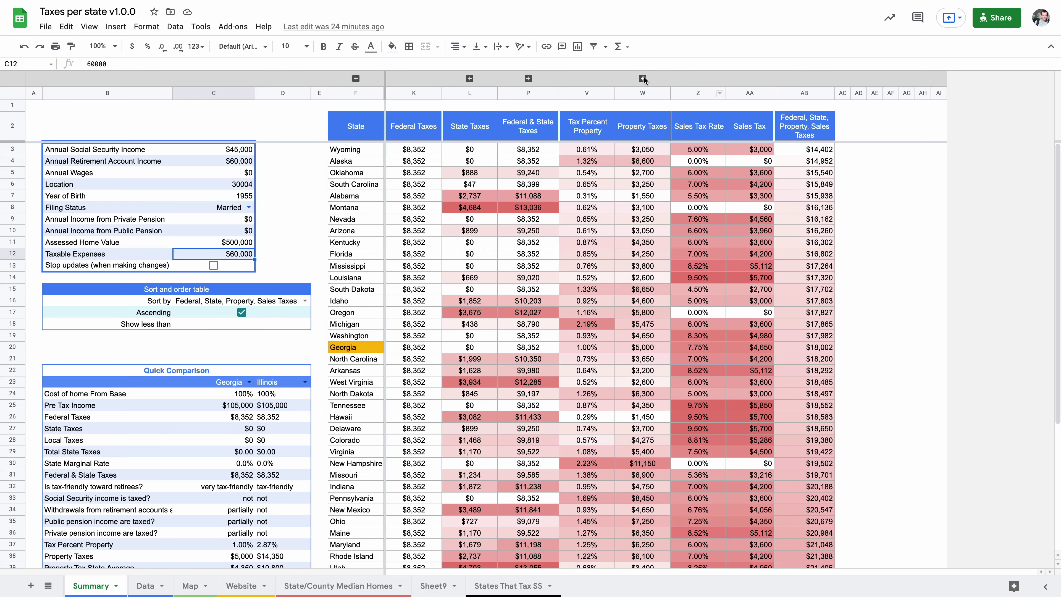
Step: Expand and collapse the hidden column groups for property tax averages, retiree tax-friendliness, and local and state tax details to inspect them
{"action": "left_click", "coordinate": [643, 78]}
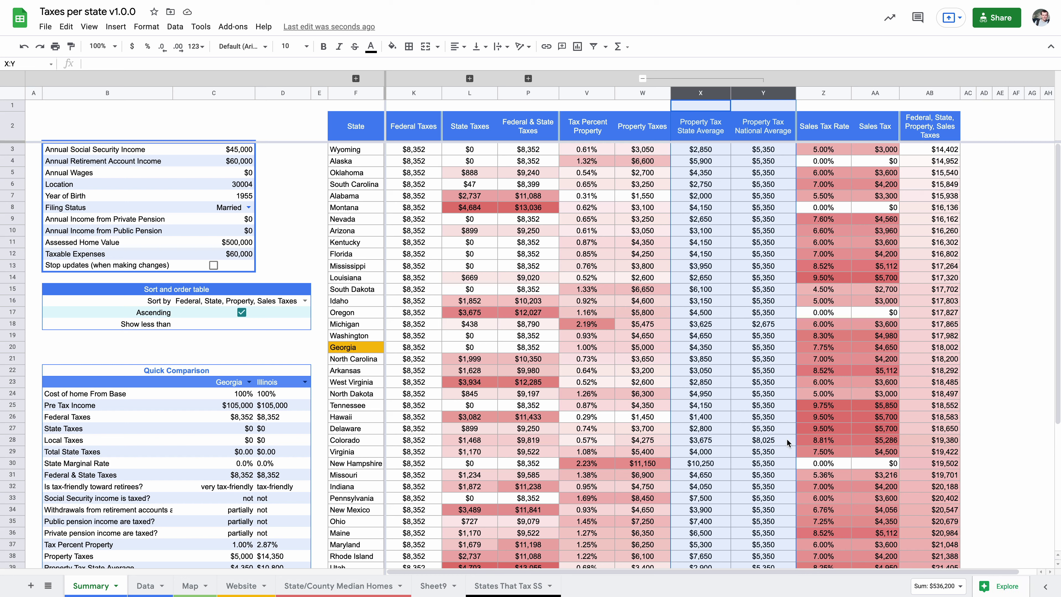
{"action": "left_click", "coordinate": [640, 78]}
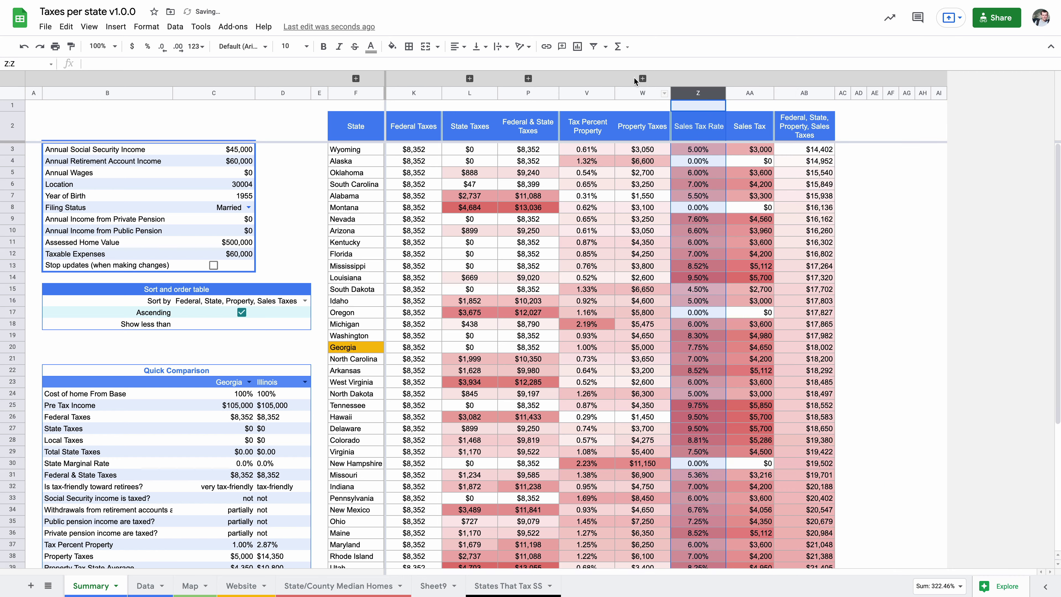
{"action": "left_click", "coordinate": [529, 79]}
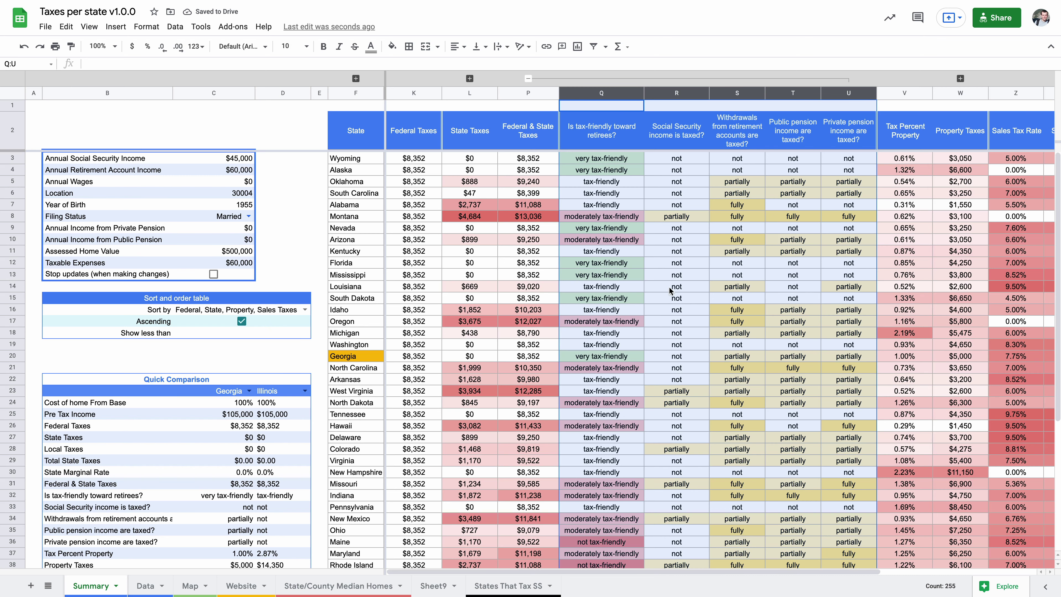
{"action": "left_click", "coordinate": [528, 78]}
{"action": "left_click", "coordinate": [468, 78]}
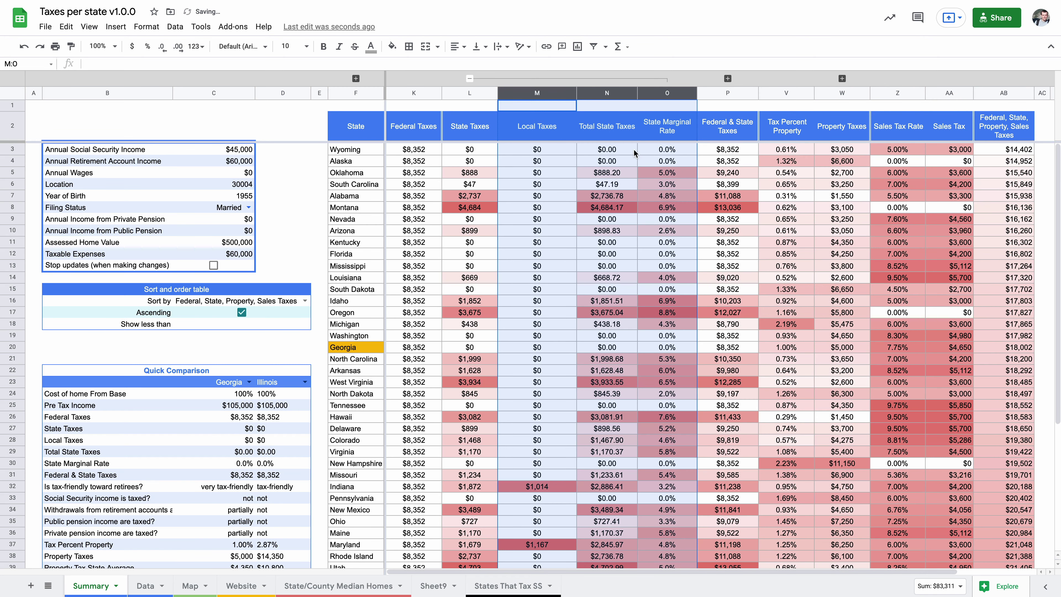
{"action": "left_click", "coordinate": [469, 78]}
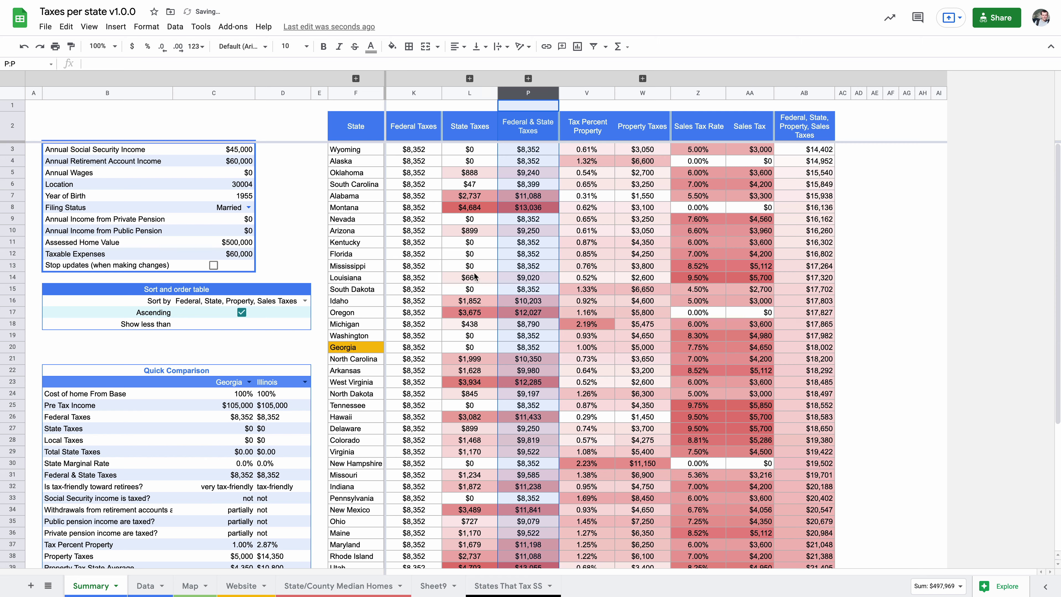
{"action": "left_click", "coordinate": [355, 78]}
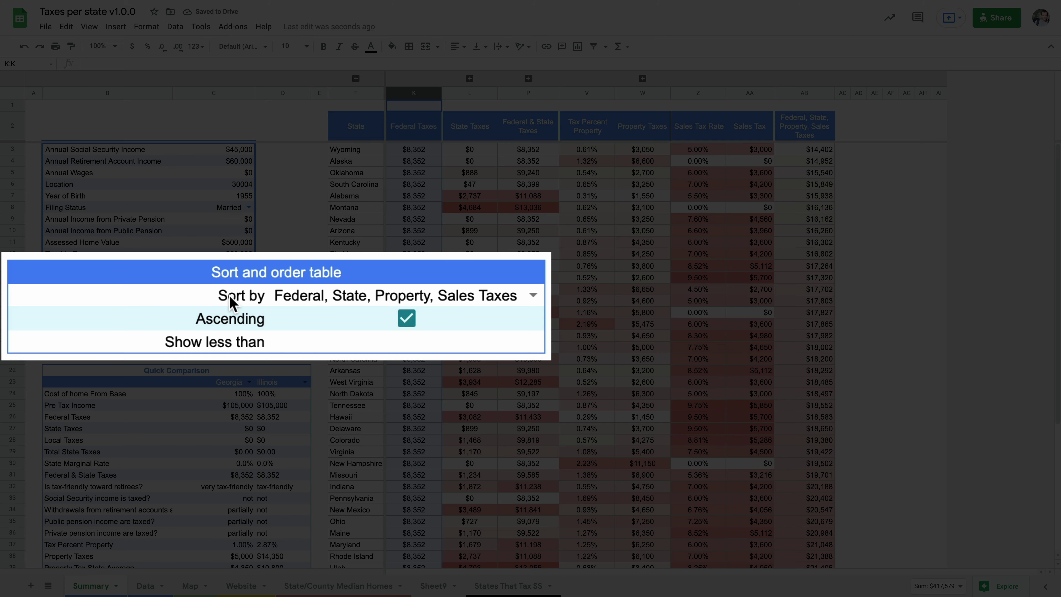
Step: Check the table's Sort by setting and examine how the states are ordered by federal, state, property and sales taxes
{"action": "left_click", "coordinate": [186, 303]}
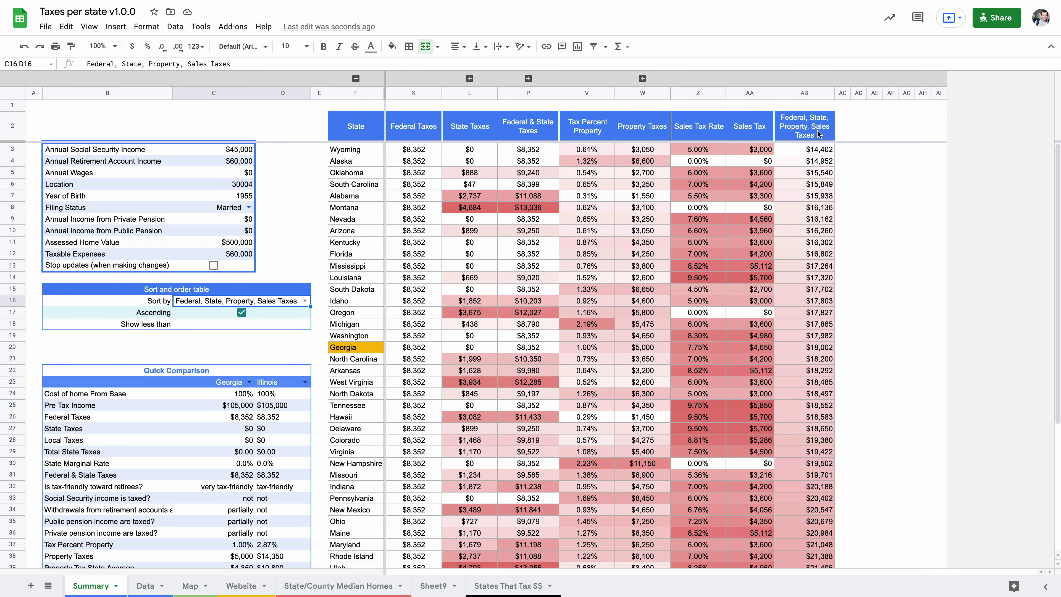
{"action": "scroll", "coordinate": [834, 368], "scroll_direction": "down", "scroll_amount": 5}
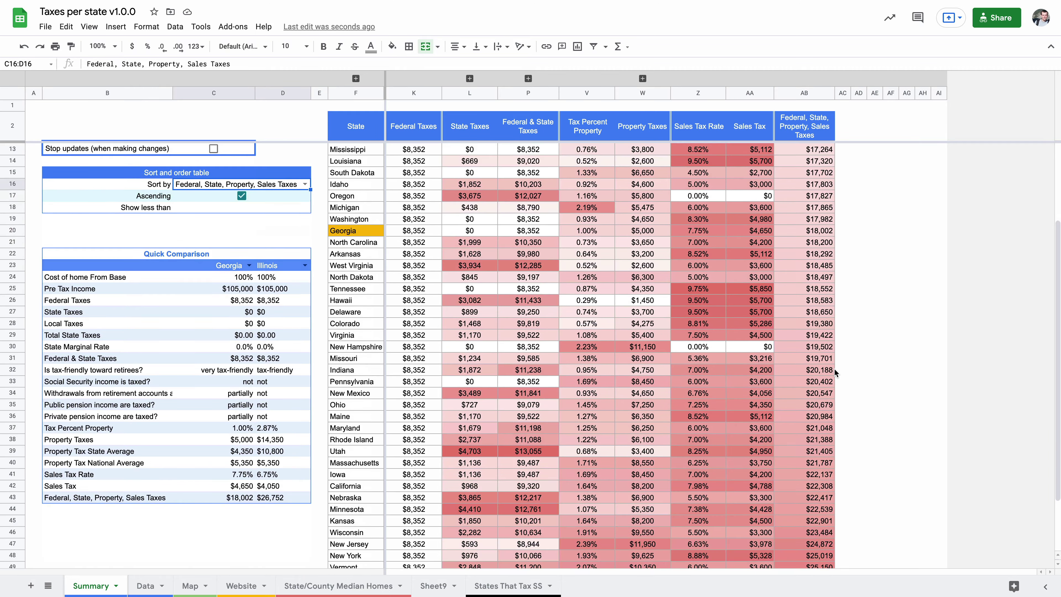
{"action": "scroll", "coordinate": [834, 368], "scroll_direction": "up", "scroll_amount": 5}
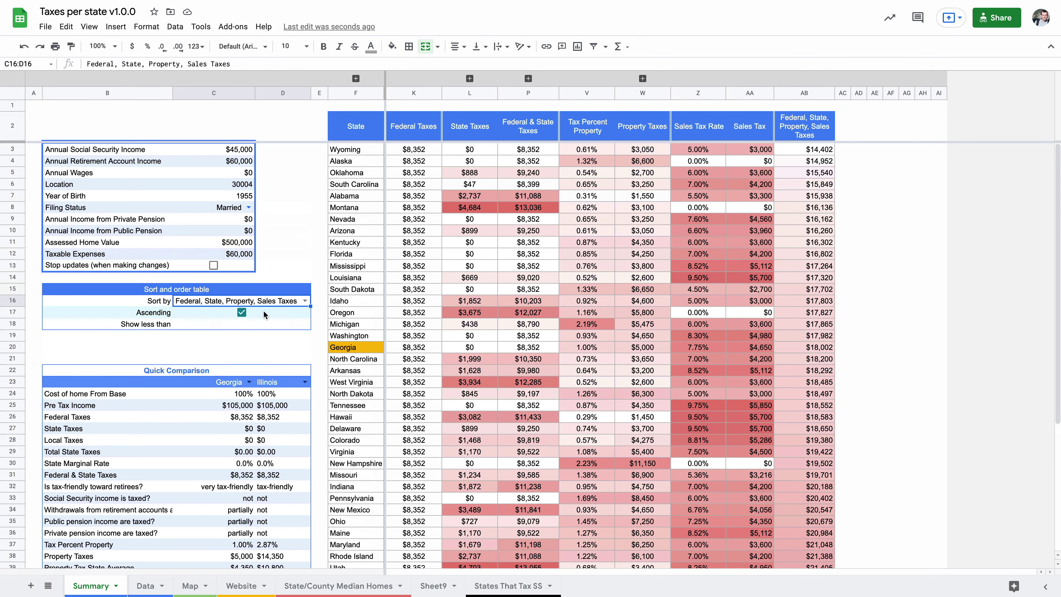
Step: Sort the state table in descending order, check the assessed home value, and restore the ascending order
{"action": "left_click", "coordinate": [242, 312]}
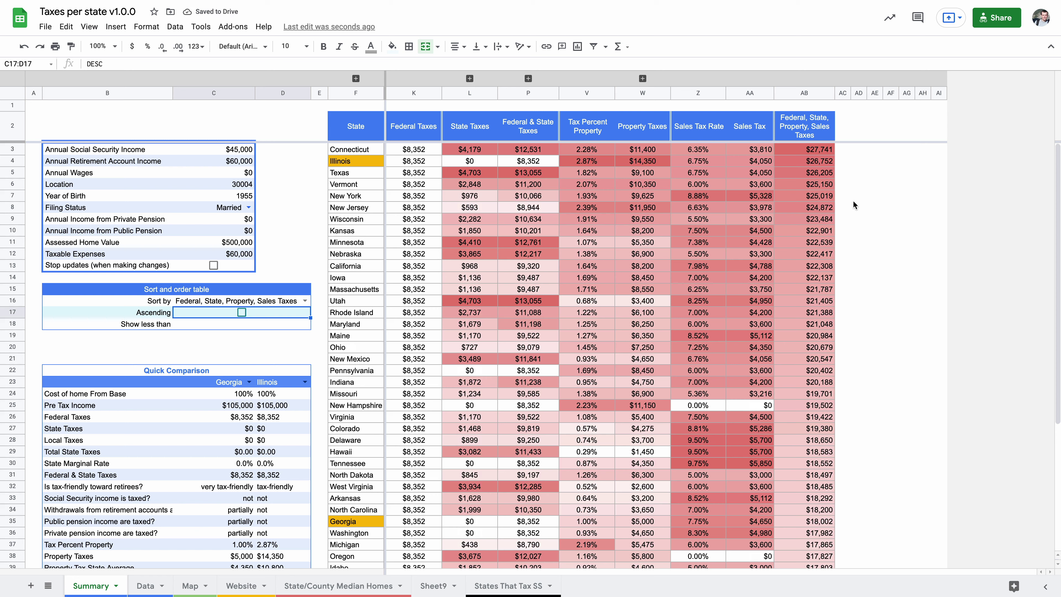
{"action": "left_click", "coordinate": [229, 242]}
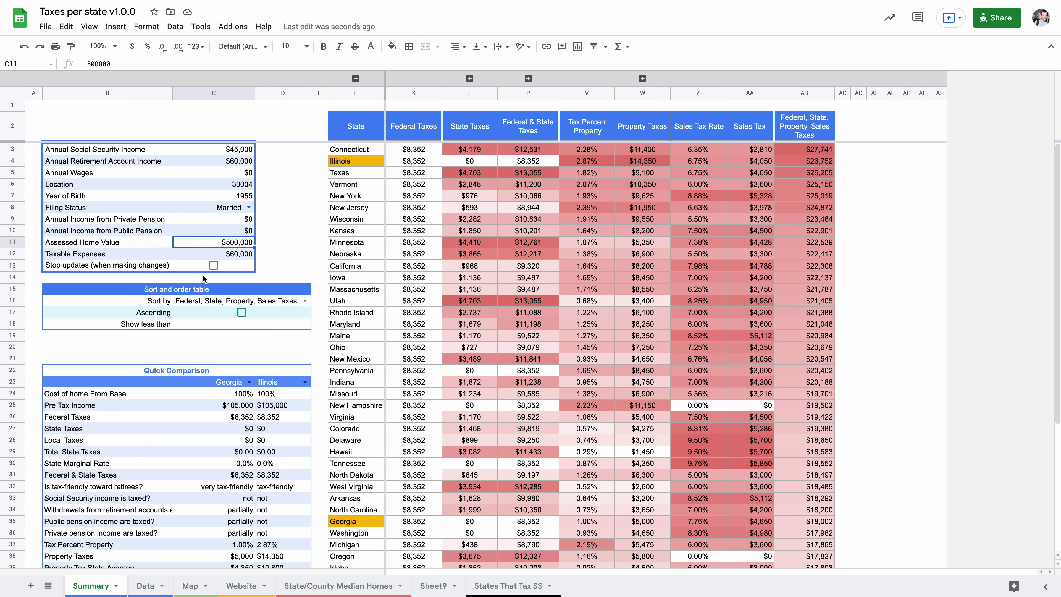
{"action": "left_click", "coordinate": [241, 312]}
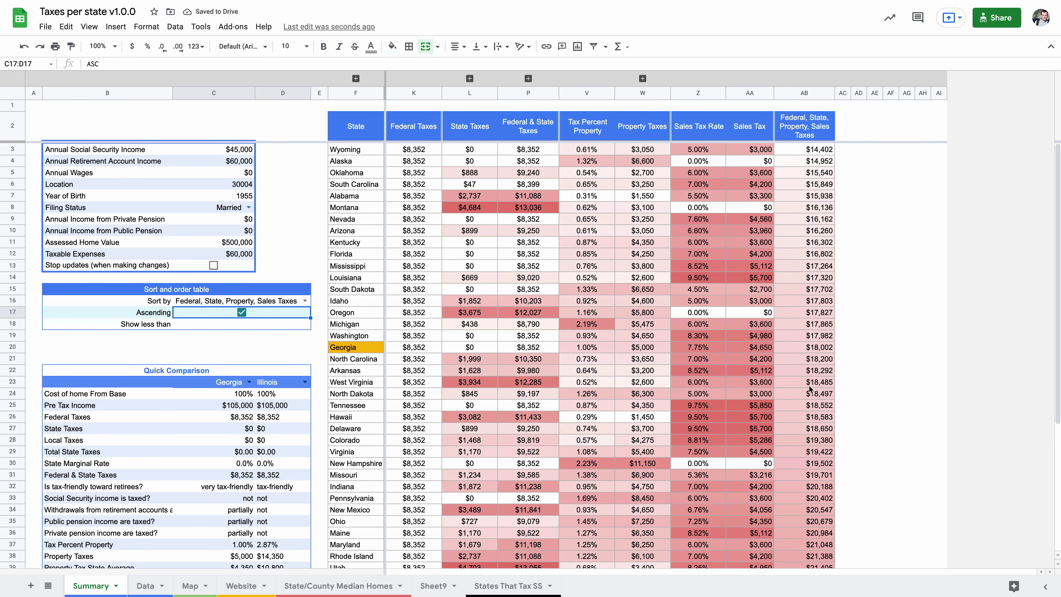
Step: Check Georgia's combined tax total and limit the state table to totals less than 18000
{"action": "left_click", "coordinate": [821, 348]}
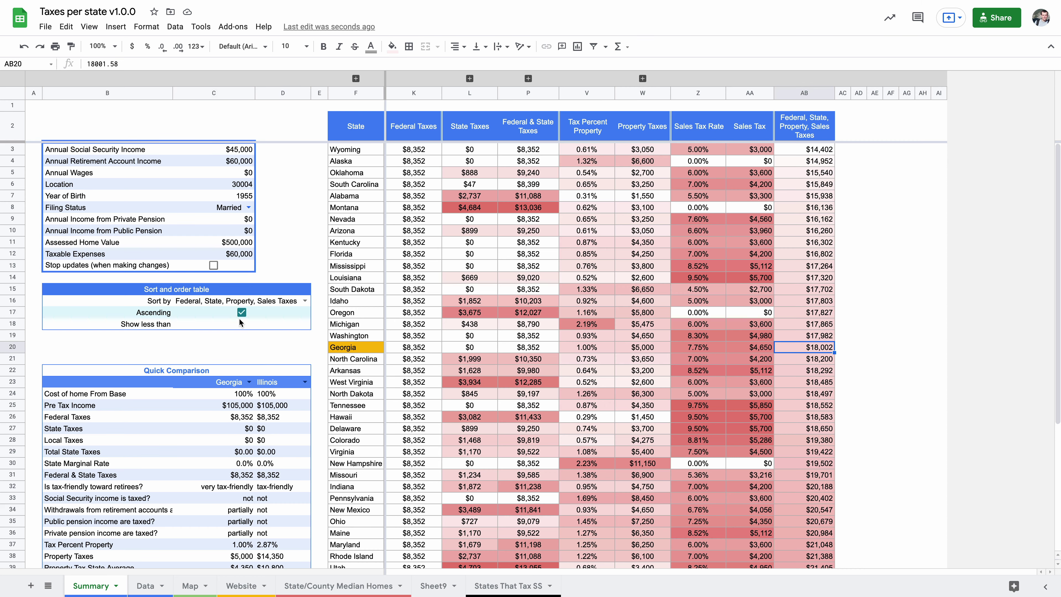
{"action": "left_click", "coordinate": [253, 326]}
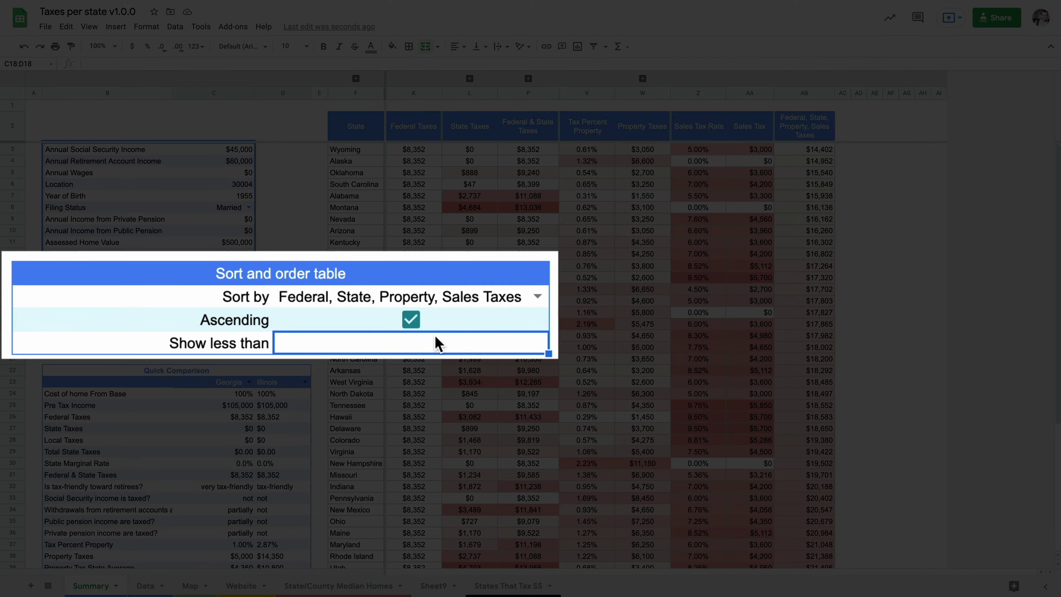
{"action": "type", "text": "180000"}
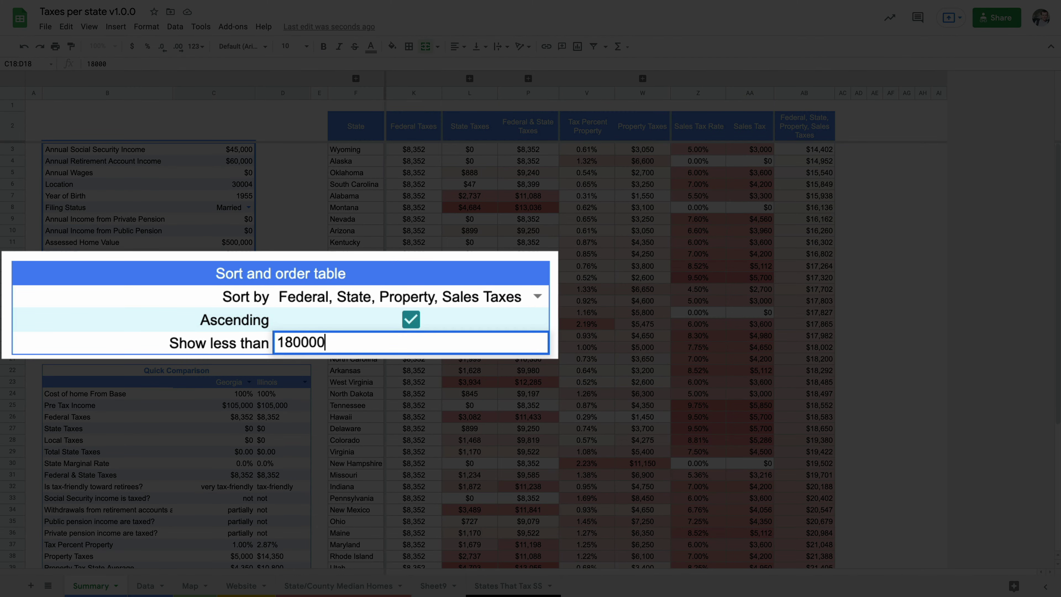
{"action": "key", "text": "BackSpace"}
{"action": "key", "text": "Return"}
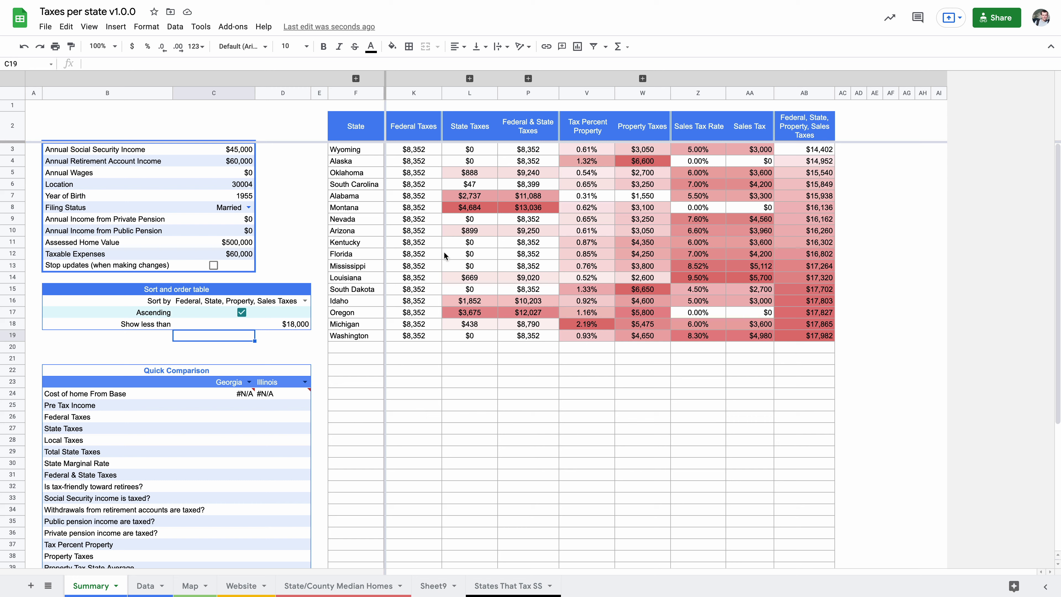
Step: Review Wyoming and Alaska at the head of the filtered list and clear the Show less than limit
{"action": "left_click", "coordinate": [355, 150]}
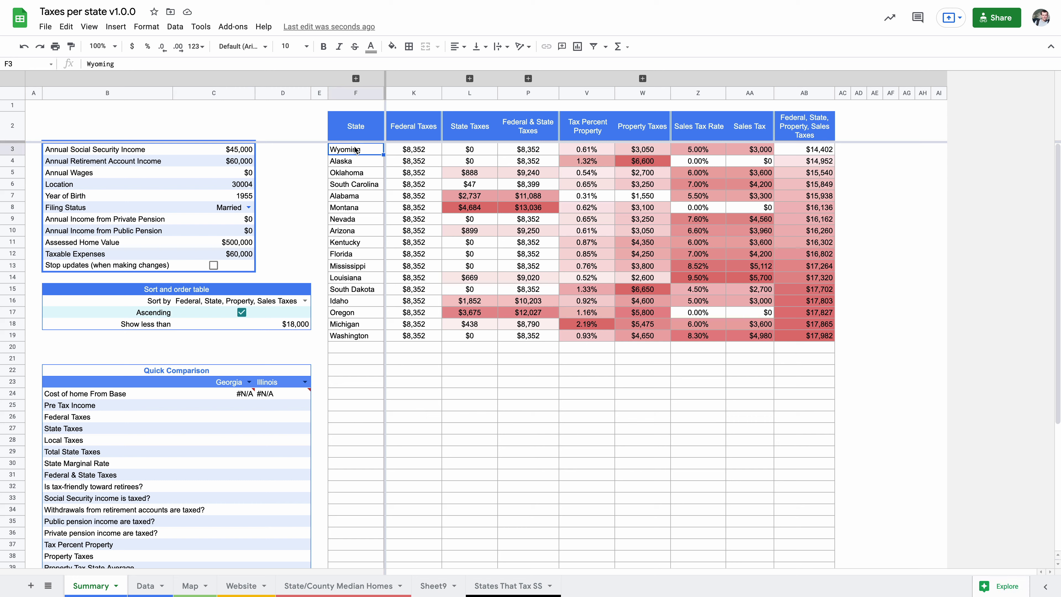
{"action": "left_click_drag", "start_coordinate": [351, 169], "coordinate": [351, 152]}
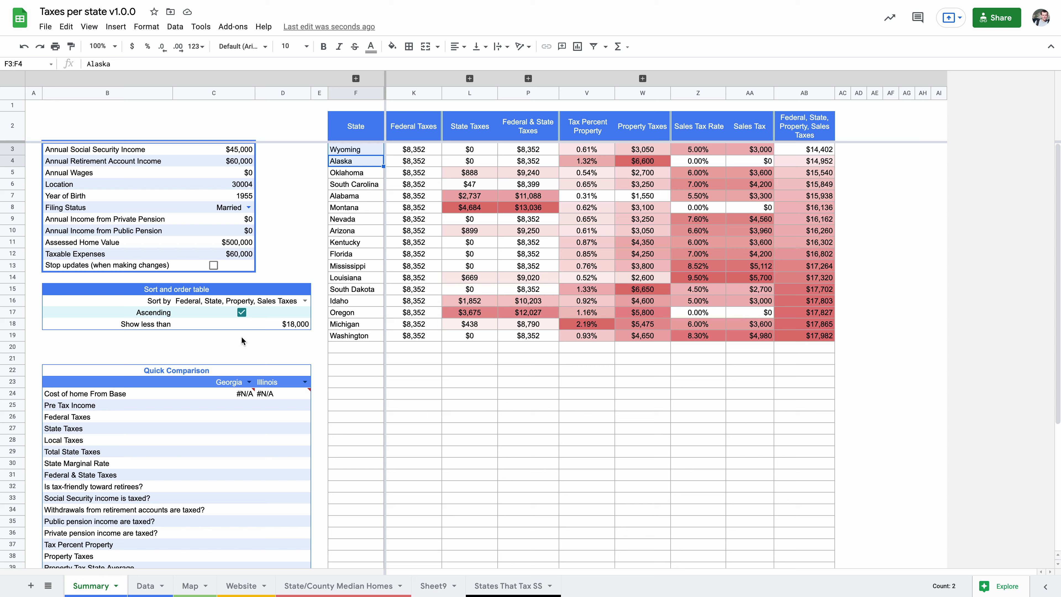
{"action": "left_click", "coordinate": [274, 322]}
{"action": "key", "text": "Delete"}
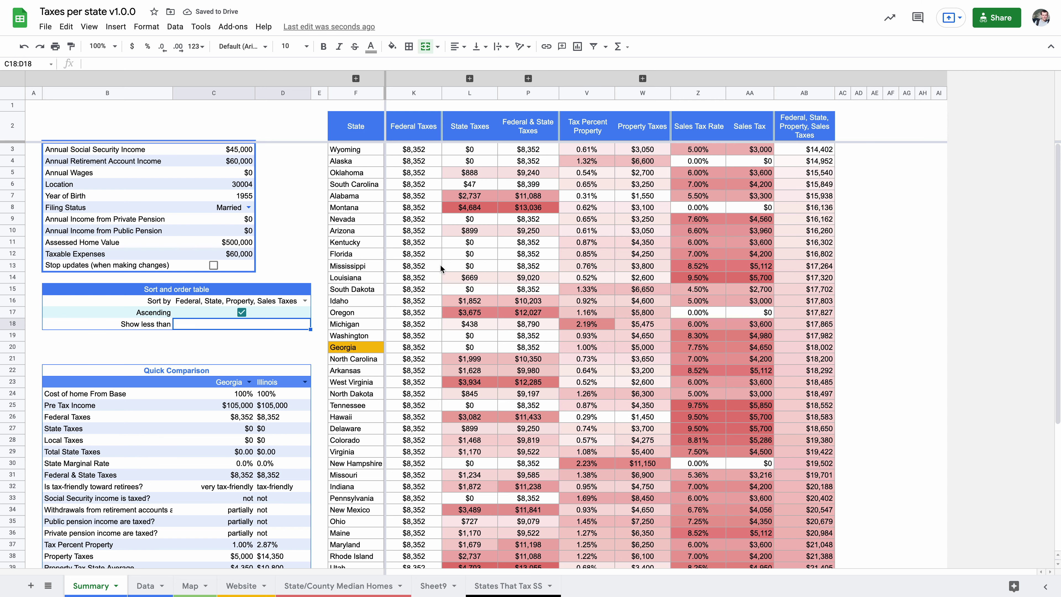
Step: Compare Georgia and Illinois in the Quick Comparison from home cost to retiree tax-friendliness, and examine the highest-taxed states in the table
{"action": "scroll", "coordinate": [230, 360], "scroll_direction": "down", "scroll_amount": 3}
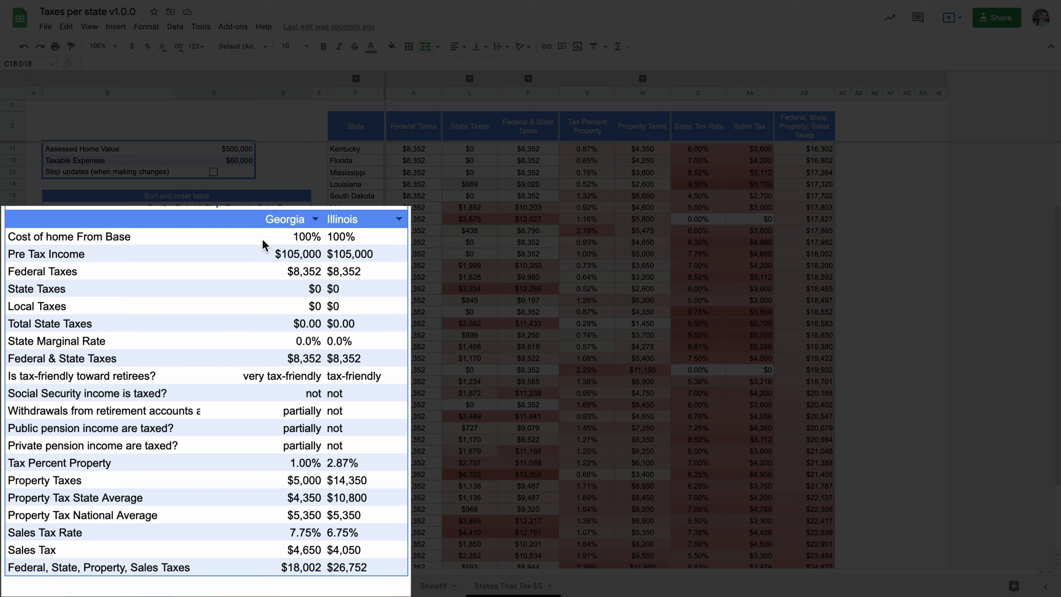
{"action": "left_click_drag", "start_coordinate": [293, 239], "coordinate": [336, 238]}
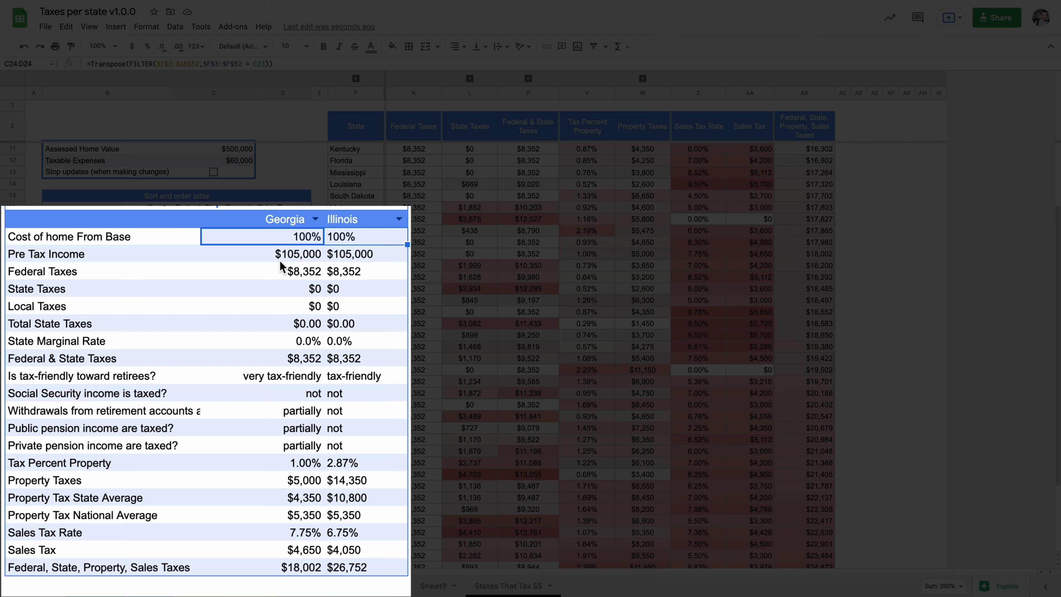
{"action": "left_click_drag", "start_coordinate": [269, 252], "coordinate": [377, 362]}
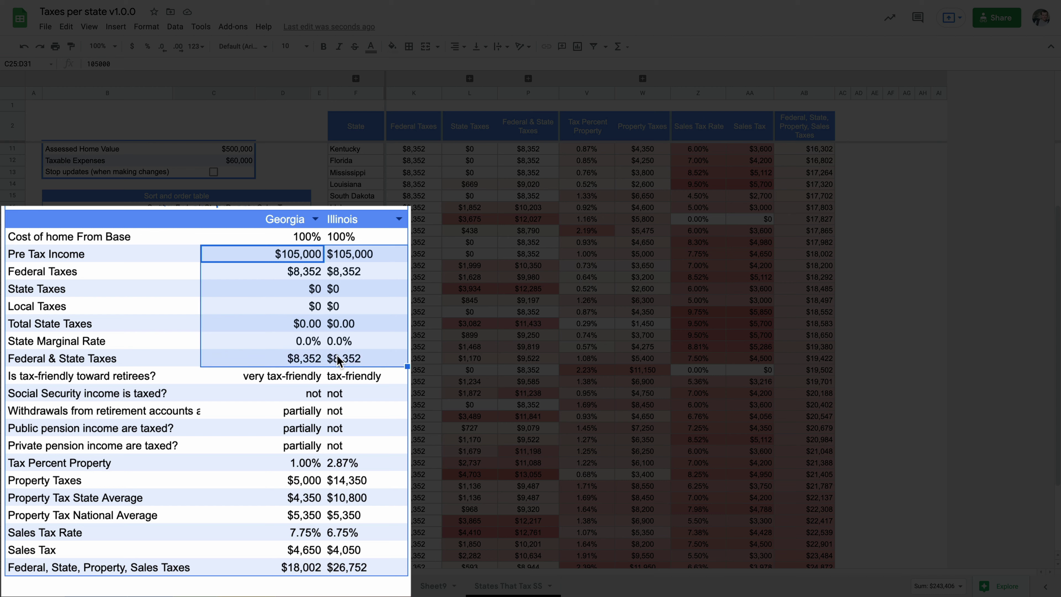
{"action": "left_click", "coordinate": [275, 379]}
{"action": "left_click", "coordinate": [363, 376]}
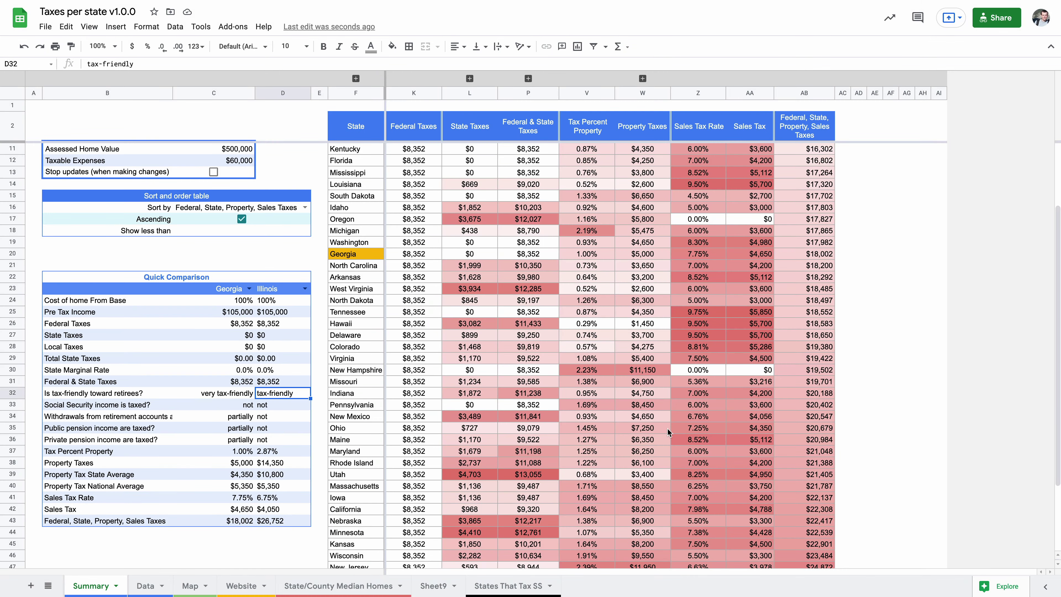
{"action": "scroll", "coordinate": [669, 433], "scroll_direction": "down", "scroll_amount": 3}
{"action": "scroll", "coordinate": [668, 433], "scroll_direction": "down", "scroll_amount": 1}
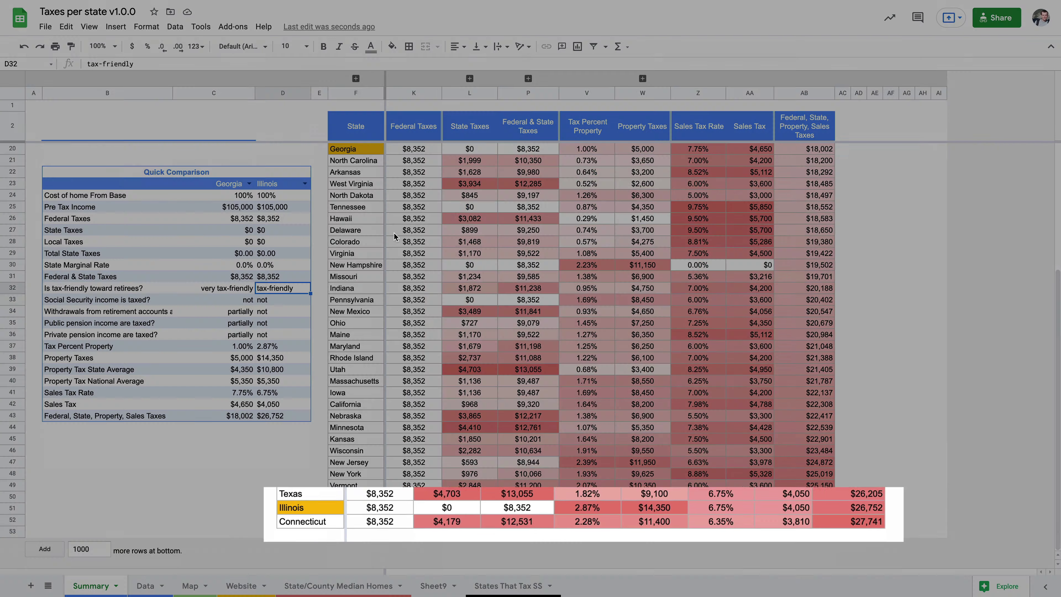
Step: Check the source links on the Website sheet and compare Georgia's and Illinois's property taxes in the Summary sheet's Quick Comparison
{"action": "left_click", "coordinate": [241, 585]}
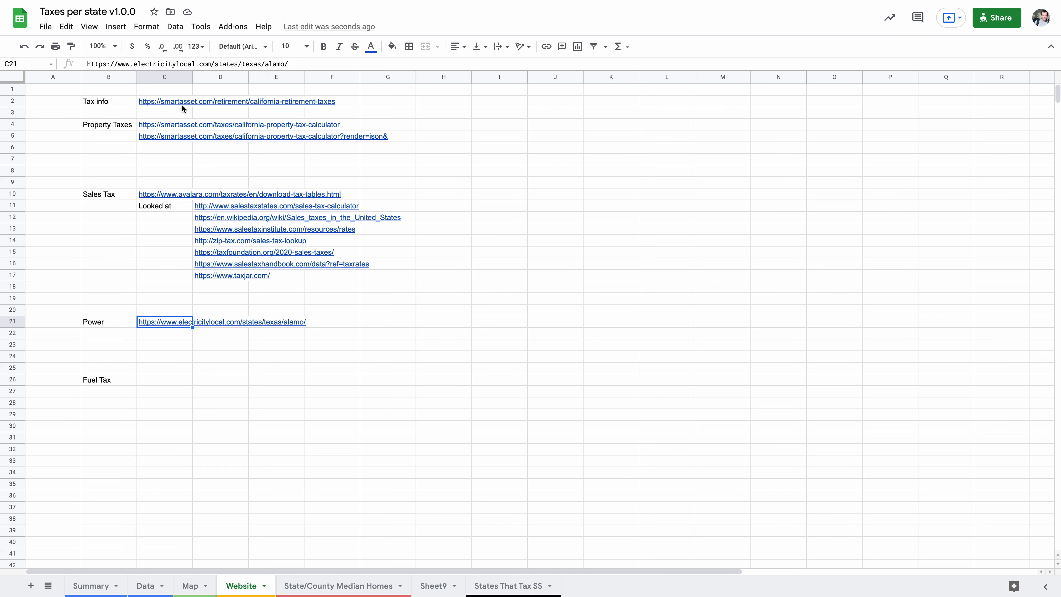
{"action": "left_click", "coordinate": [77, 587]}
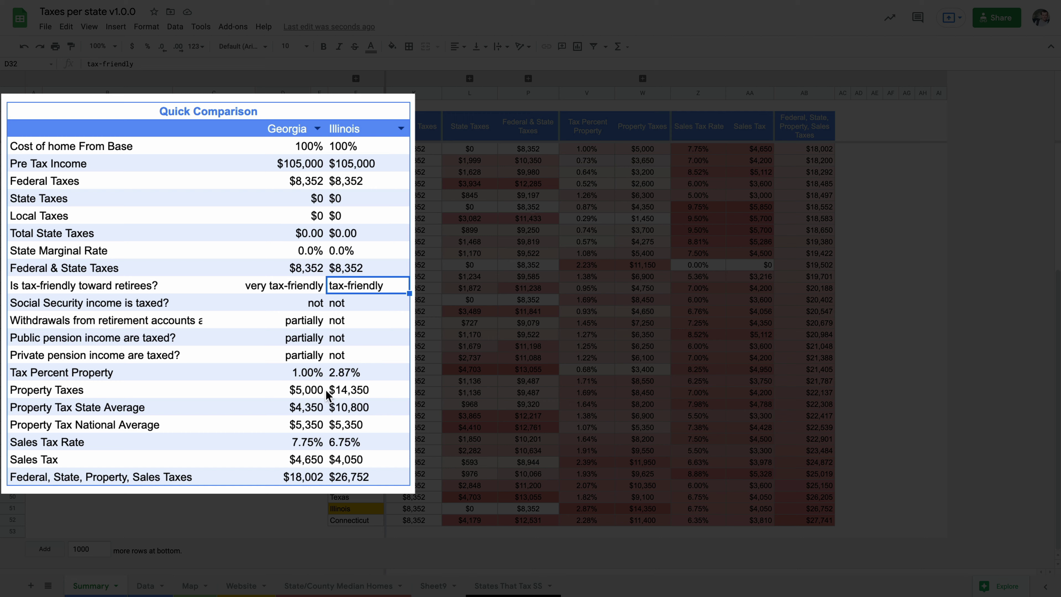
{"action": "left_click", "coordinate": [307, 391]}
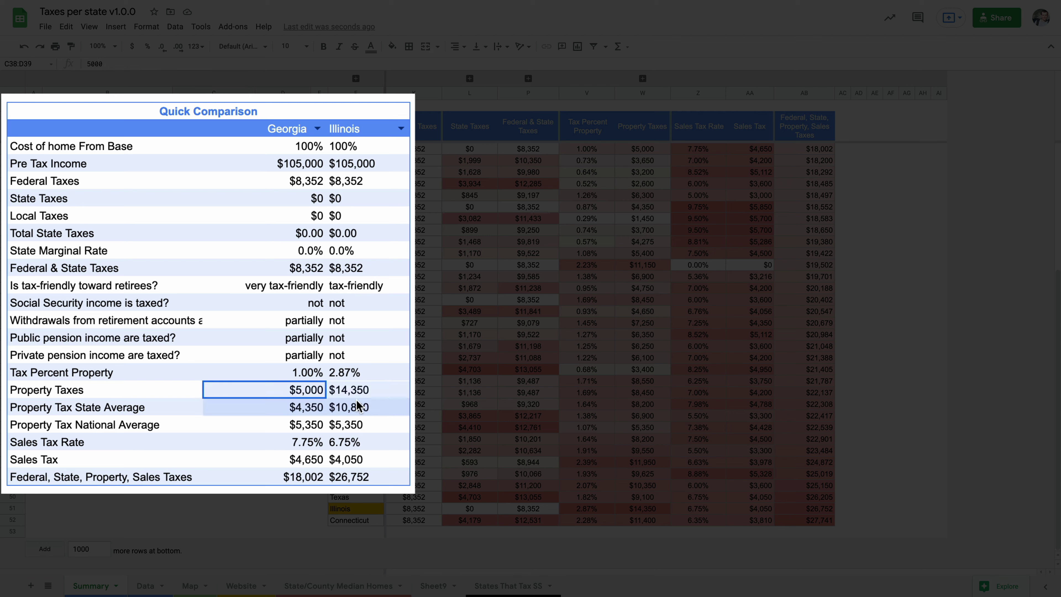
Step: Compare Georgia's and Illinois's property taxes and their combined federal, state, property and sales tax totals in the Quick Comparison
{"action": "left_click", "coordinate": [370, 389], "text": "shift"}
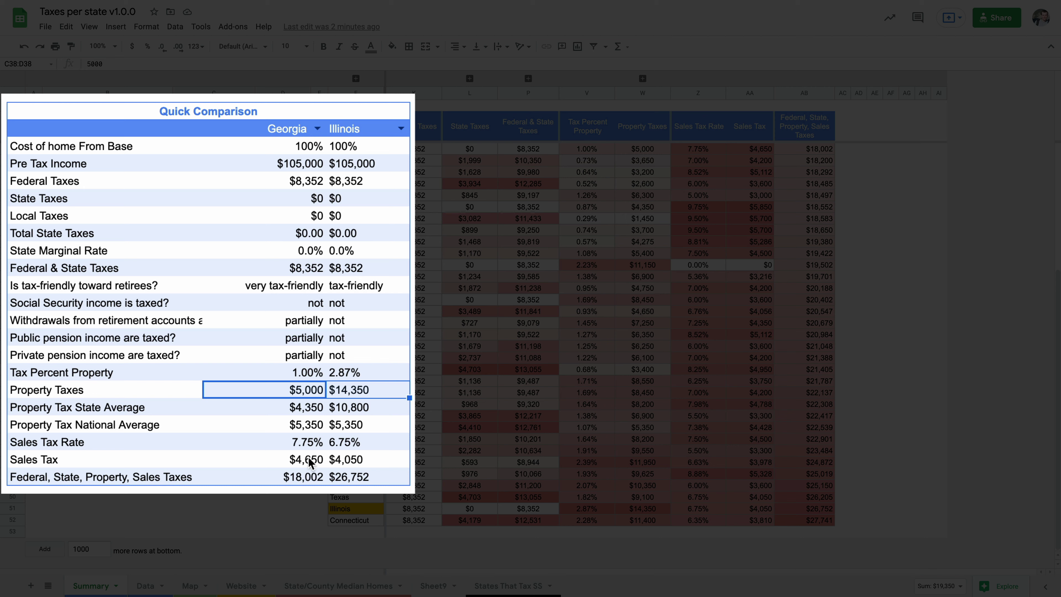
{"action": "left_click", "coordinate": [295, 482]}
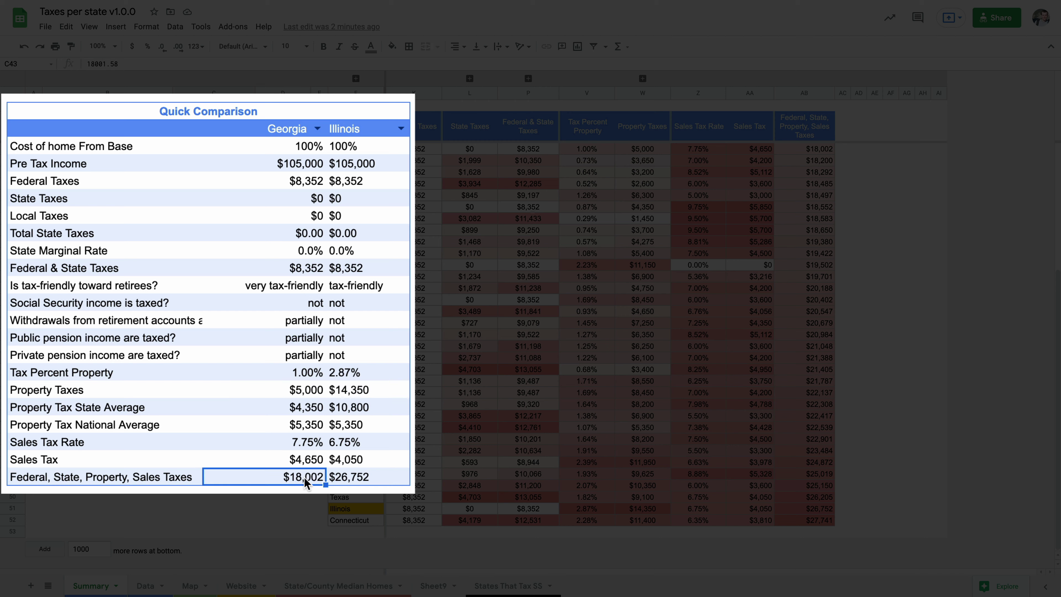
{"action": "left_click", "coordinate": [355, 480]}
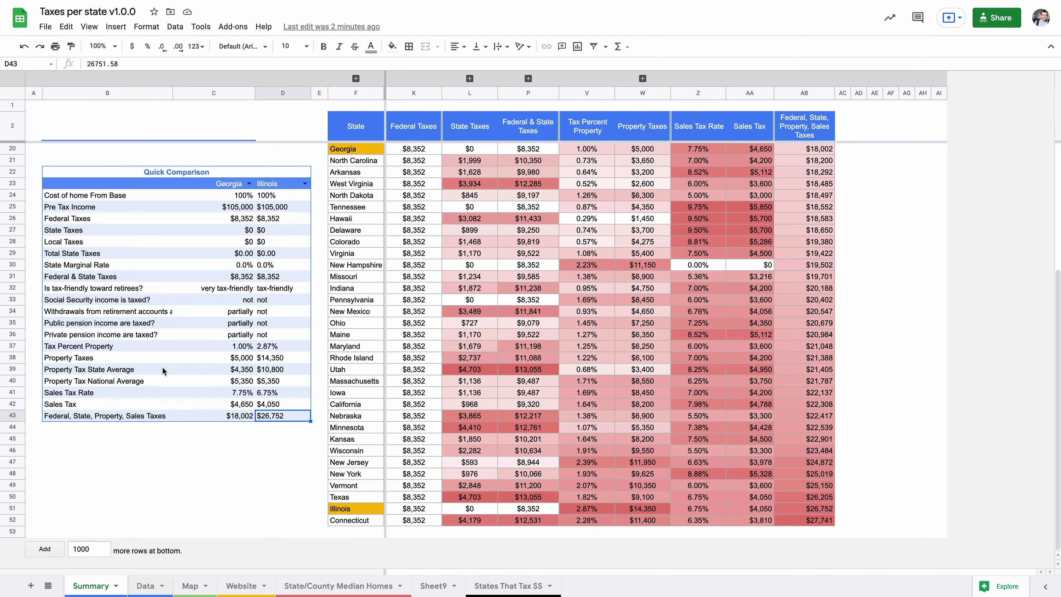
Step: Review the Summary sheet's input values from Social Security income to taxable expenses, checking the Data sheet and the assessed home value
{"action": "scroll", "coordinate": [162, 366], "scroll_direction": "up", "scroll_amount": 5}
{"action": "left_click", "coordinate": [236, 147]}
{"action": "left_click_drag", "start_coordinate": [236, 147], "coordinate": [235, 257]}
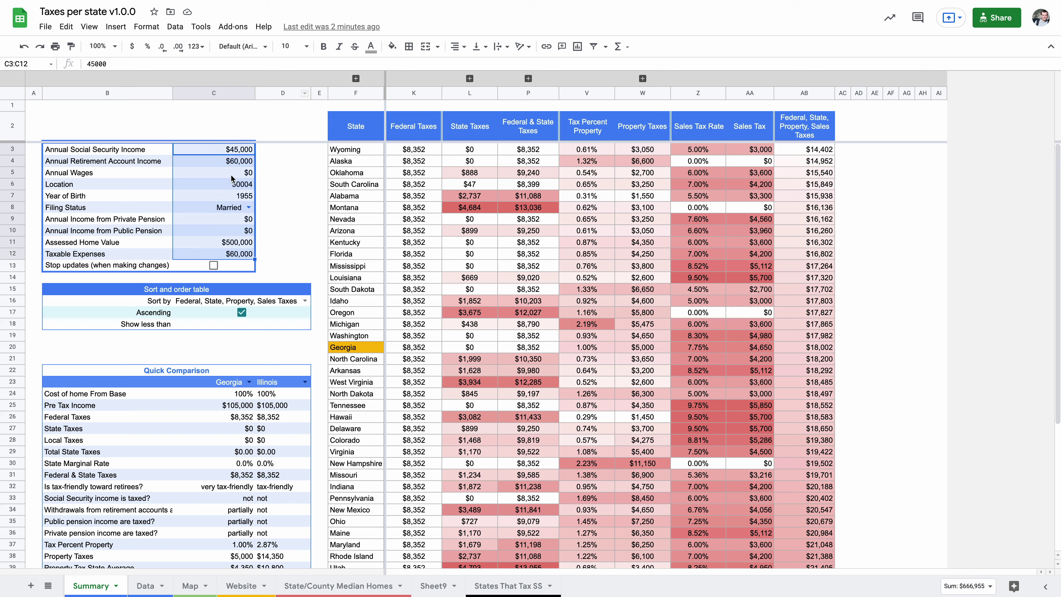
{"action": "left_click", "coordinate": [147, 585]}
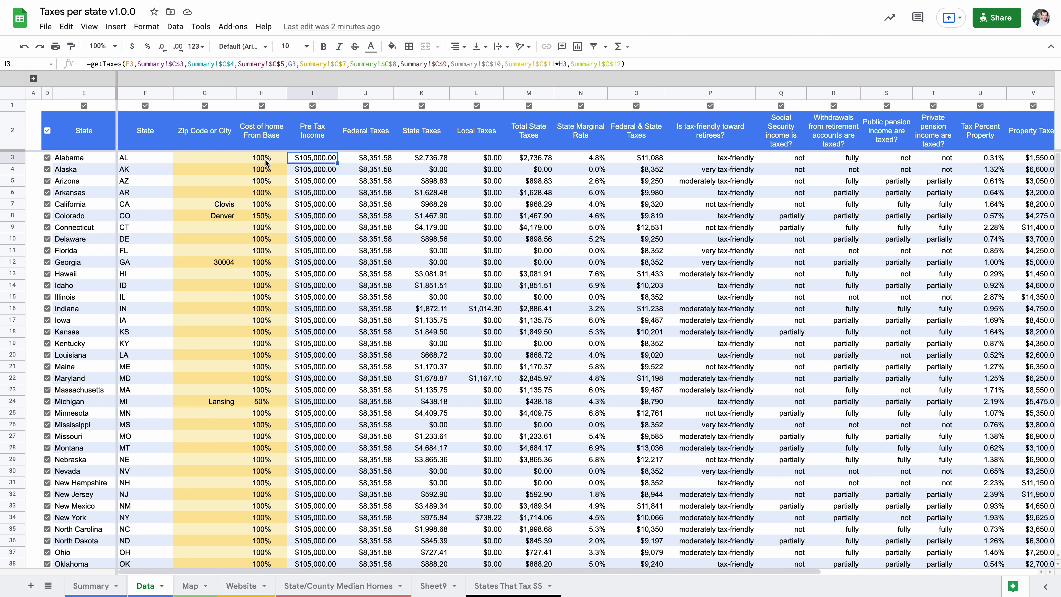
{"action": "left_click", "coordinate": [86, 587]}
{"action": "left_click", "coordinate": [231, 242]}
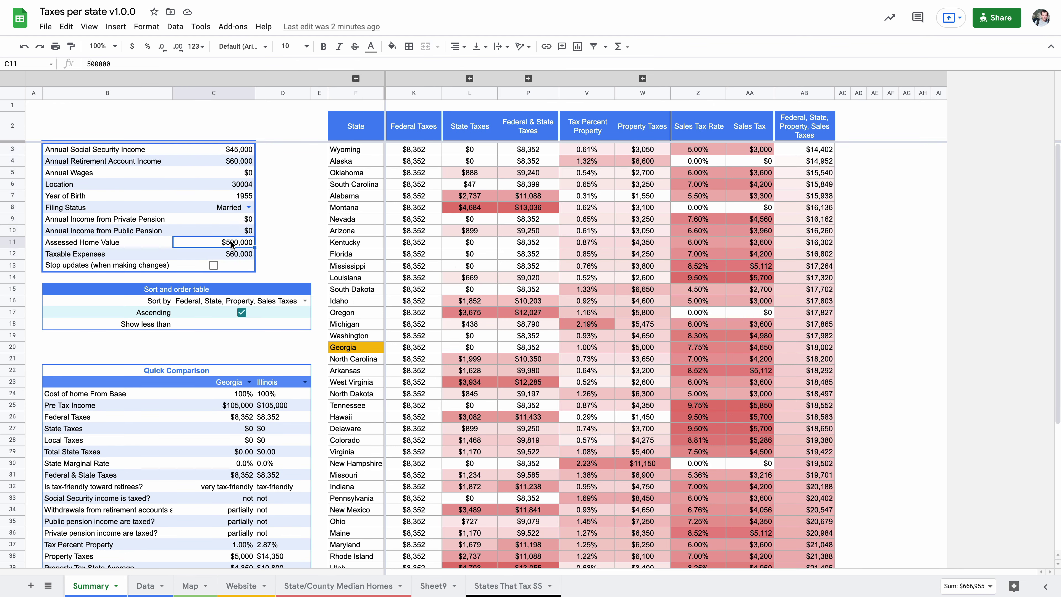
Step: Check the Cost of home From Base percentages for Colorado, Michigan and the other states on the Data sheet
{"action": "left_click", "coordinate": [149, 587]}
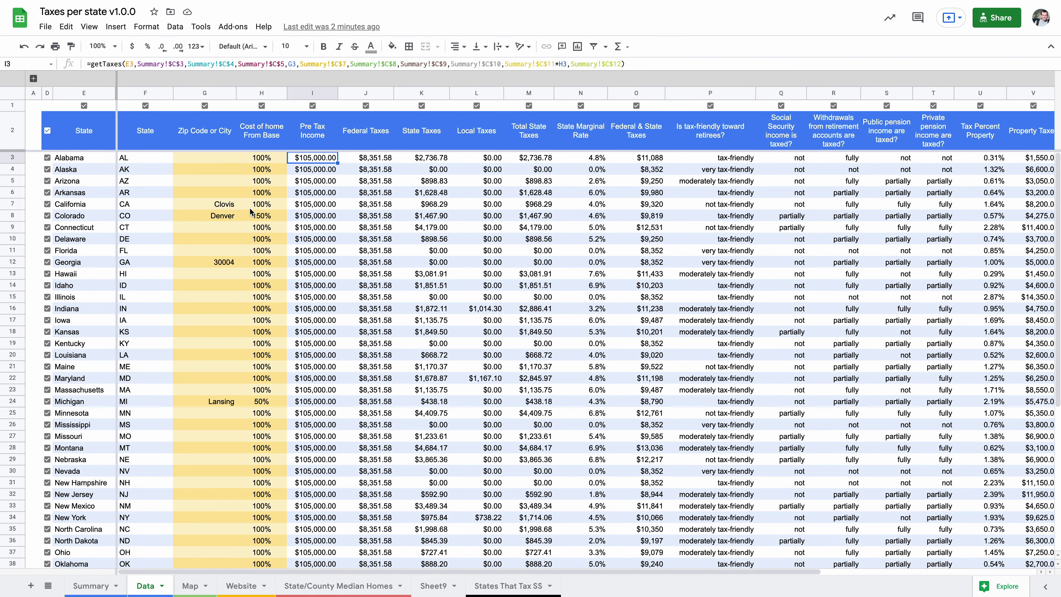
{"action": "left_click", "coordinate": [256, 218]}
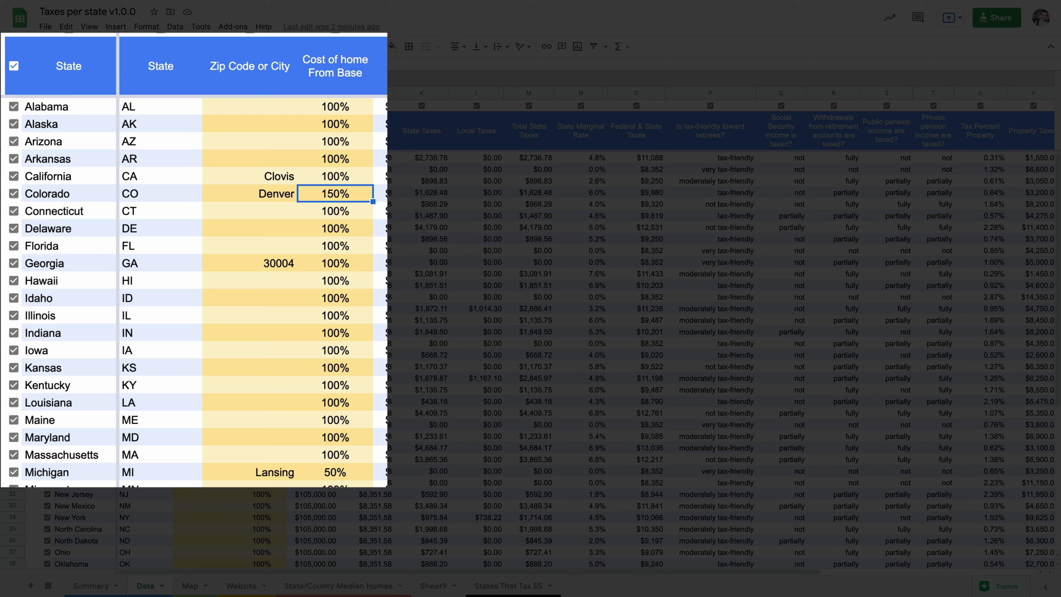
{"action": "left_click", "coordinate": [256, 399]}
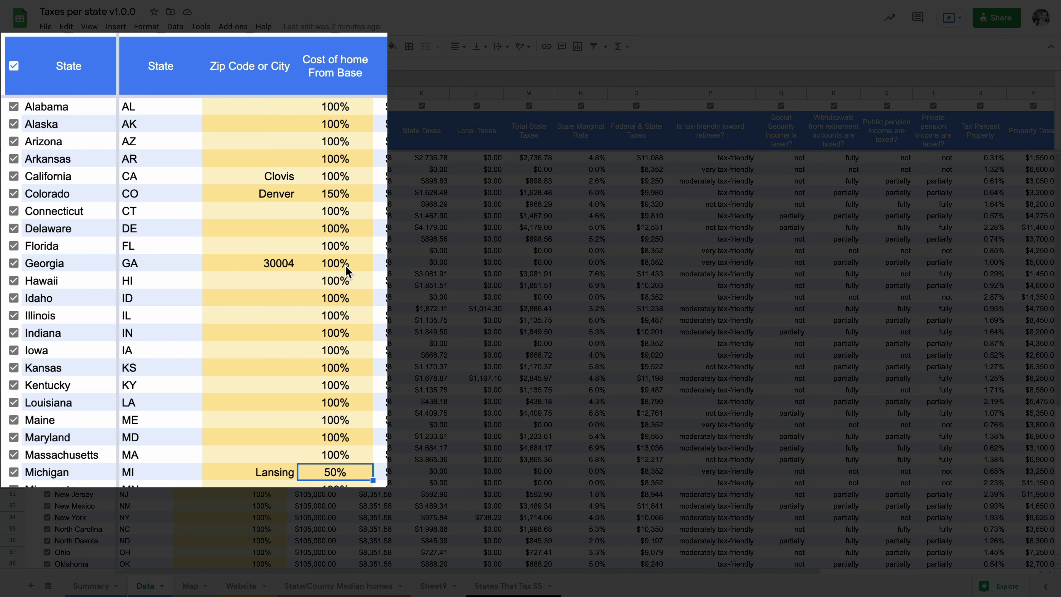
{"action": "scroll", "coordinate": [346, 271], "scroll_direction": "down", "scroll_amount": 1}
{"action": "scroll", "coordinate": [347, 270], "scroll_direction": "down", "scroll_amount": 5}
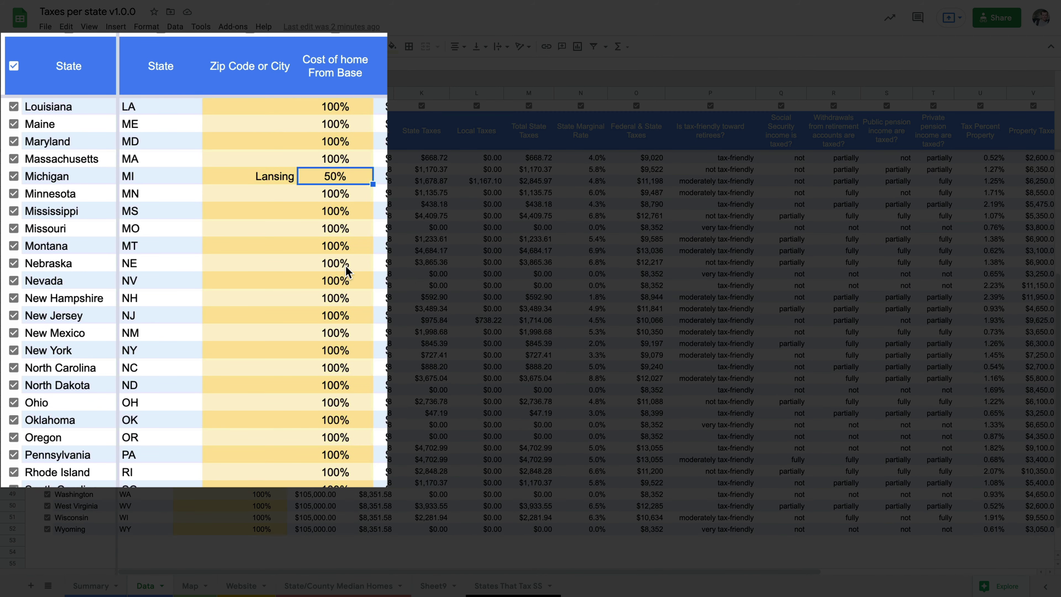
{"action": "scroll", "coordinate": [347, 271], "scroll_direction": "up", "scroll_amount": 7}
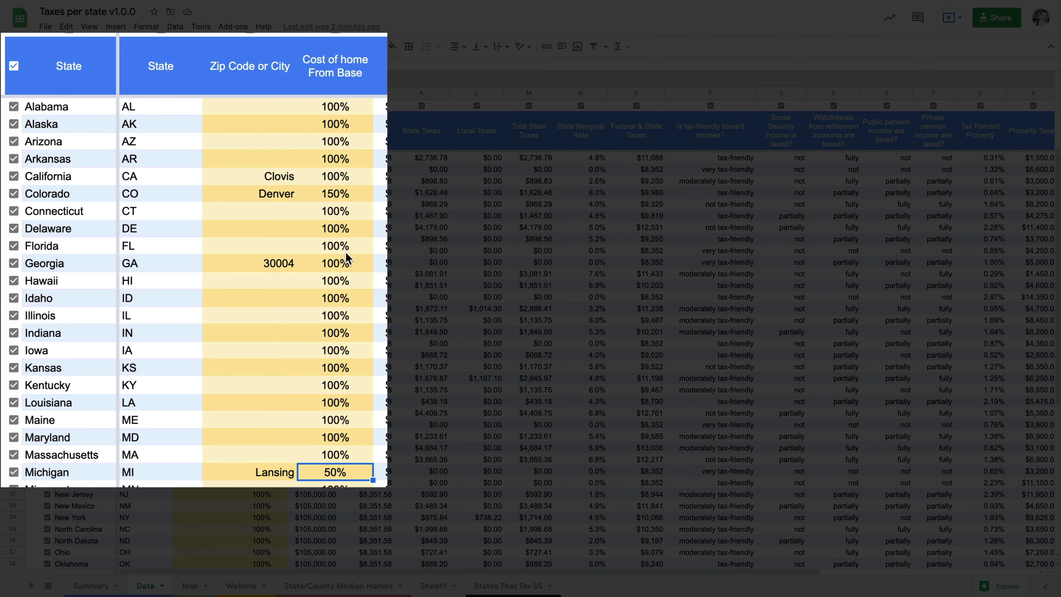
Step: Set California's Cost of home From Base to 125%
{"action": "left_click", "coordinate": [333, 213]}
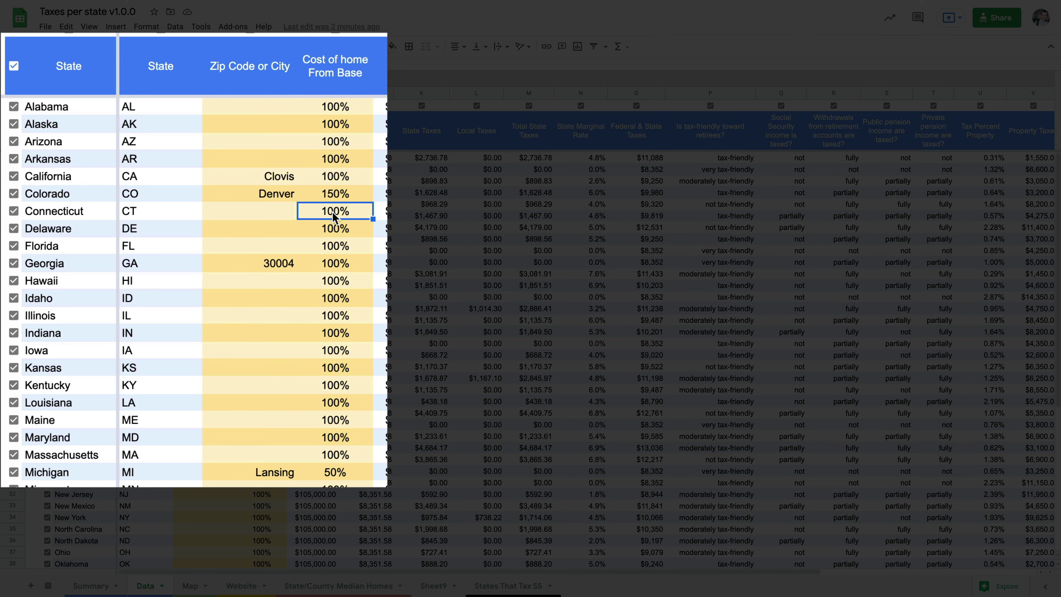
{"action": "left_click", "coordinate": [339, 178]}
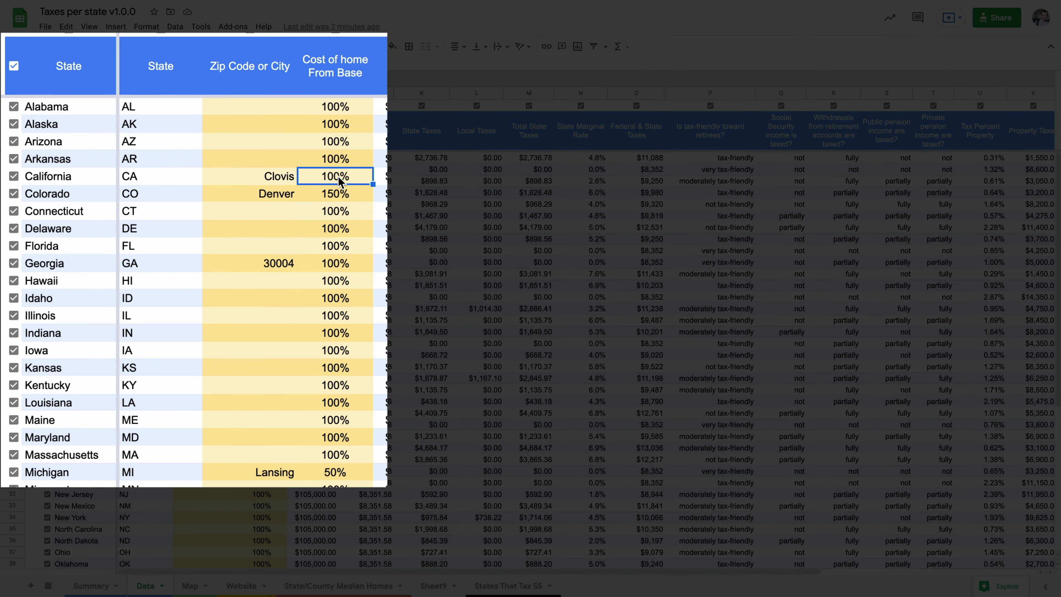
{"action": "type", "text": "125"}
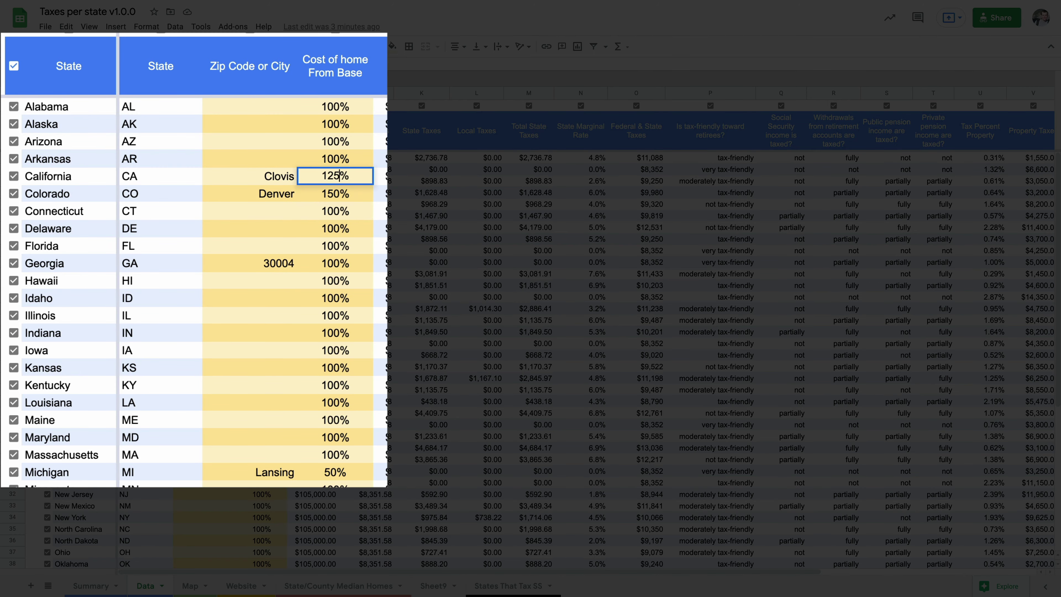
{"action": "key", "text": "Return"}
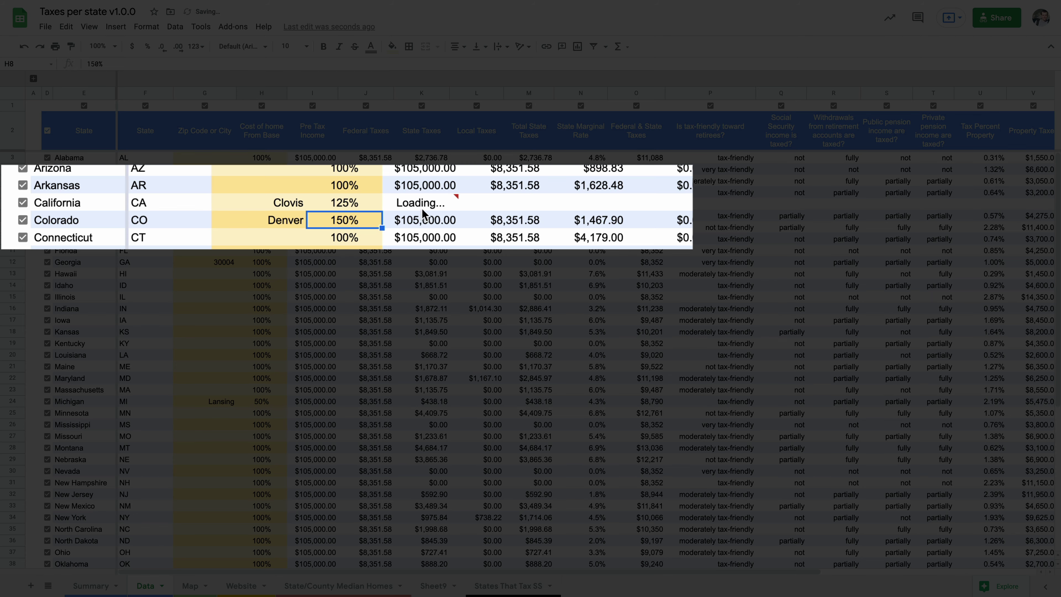
Step: Check California's row on the Data sheet across to its recalculated property taxes
{"action": "left_click", "coordinate": [365, 309]}
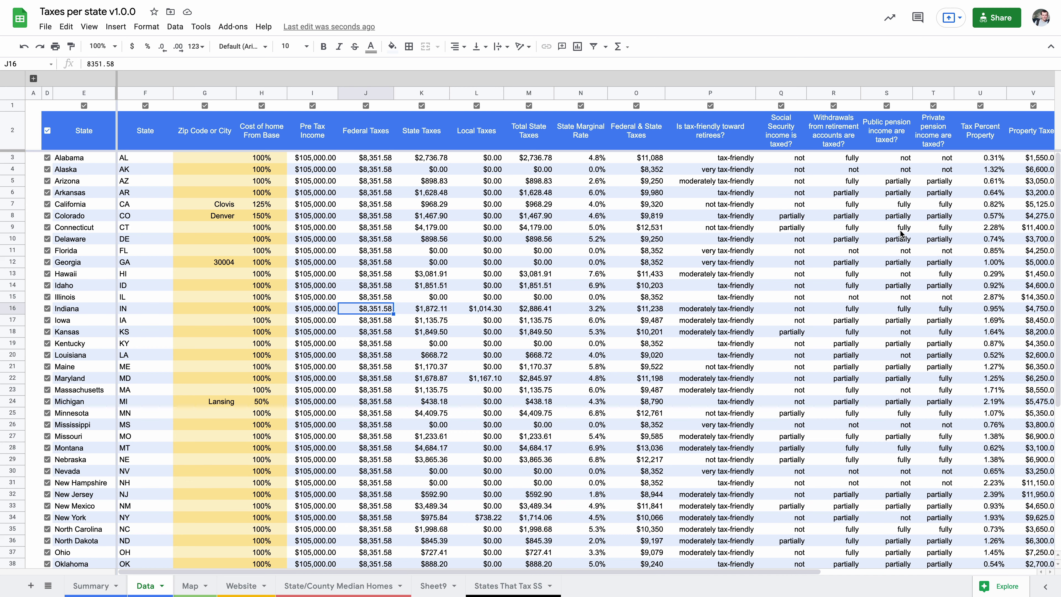
{"action": "scroll", "coordinate": [910, 238], "scroll_direction": "right", "scroll_amount": 2}
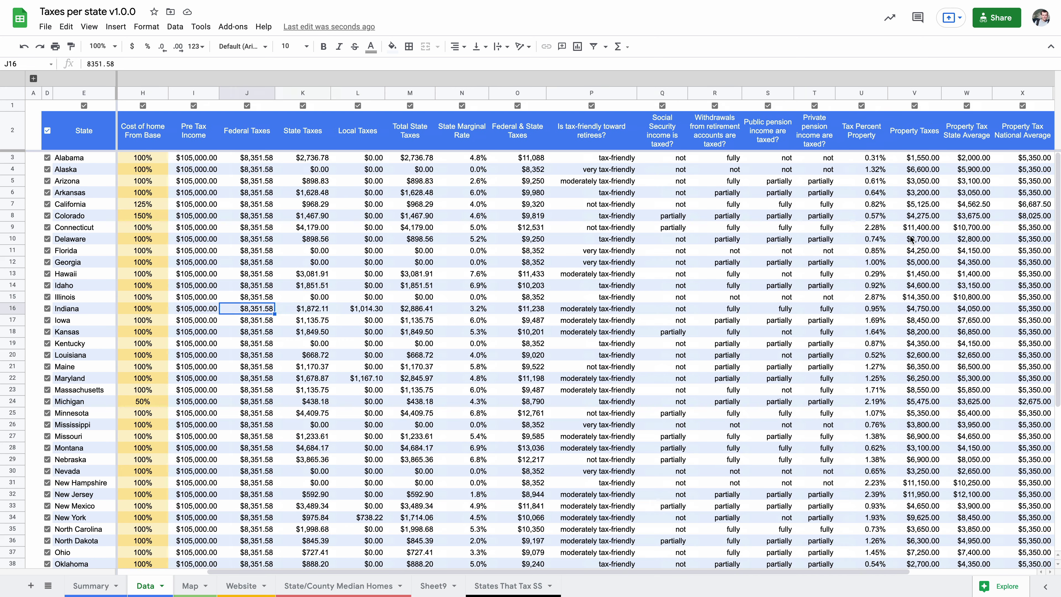
{"action": "left_click", "coordinate": [17, 204]}
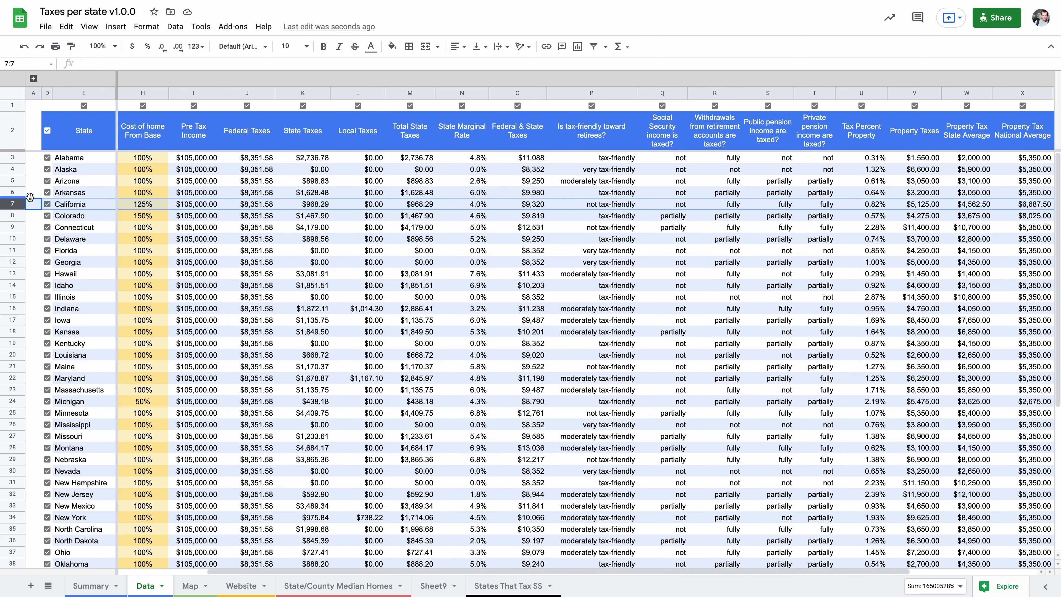
{"action": "left_click", "coordinate": [920, 205]}
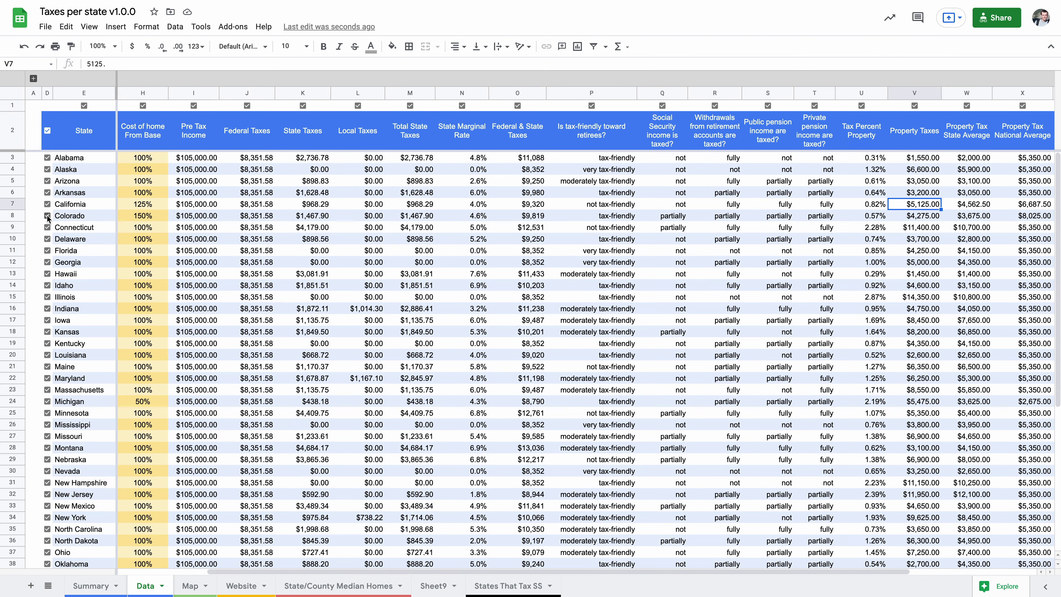
Step: Exclude Alabama, Alaska, Arizona and Arkansas from the state list on the Data sheet
{"action": "left_click", "coordinate": [47, 158]}
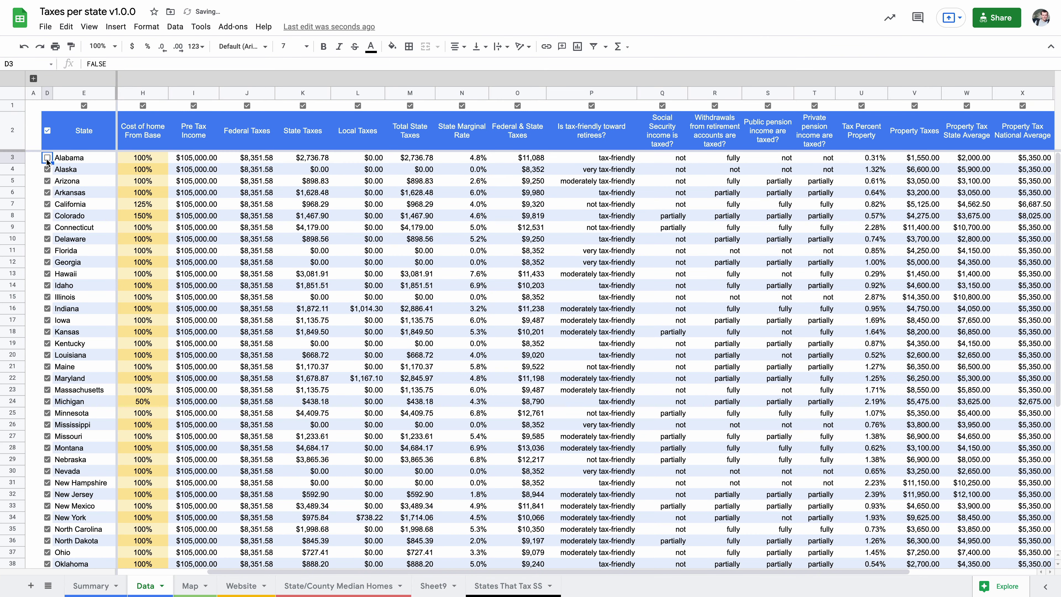
{"action": "left_click", "coordinate": [47, 169]}
{"action": "left_click", "coordinate": [47, 181]}
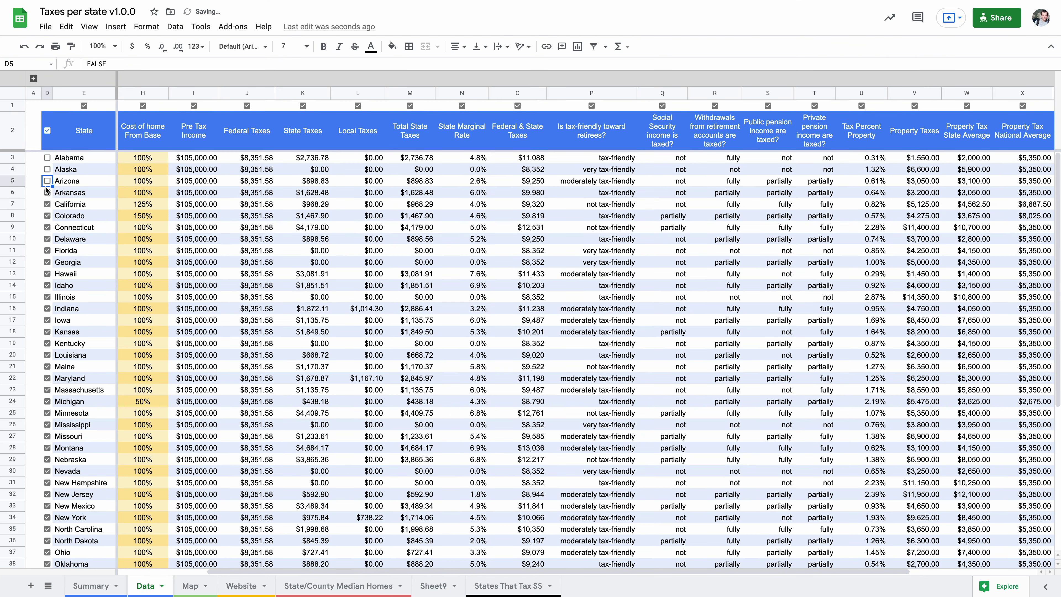
{"action": "left_click", "coordinate": [47, 192]}
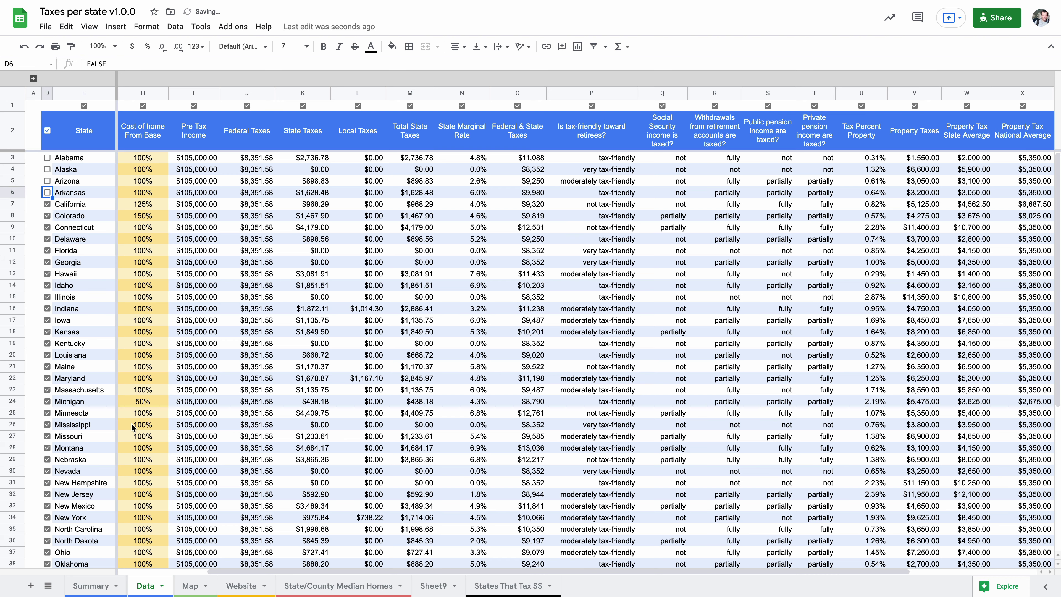
Step: Look through the Summary sheet's state table to see how excluding the four states affects it
{"action": "left_click", "coordinate": [92, 585]}
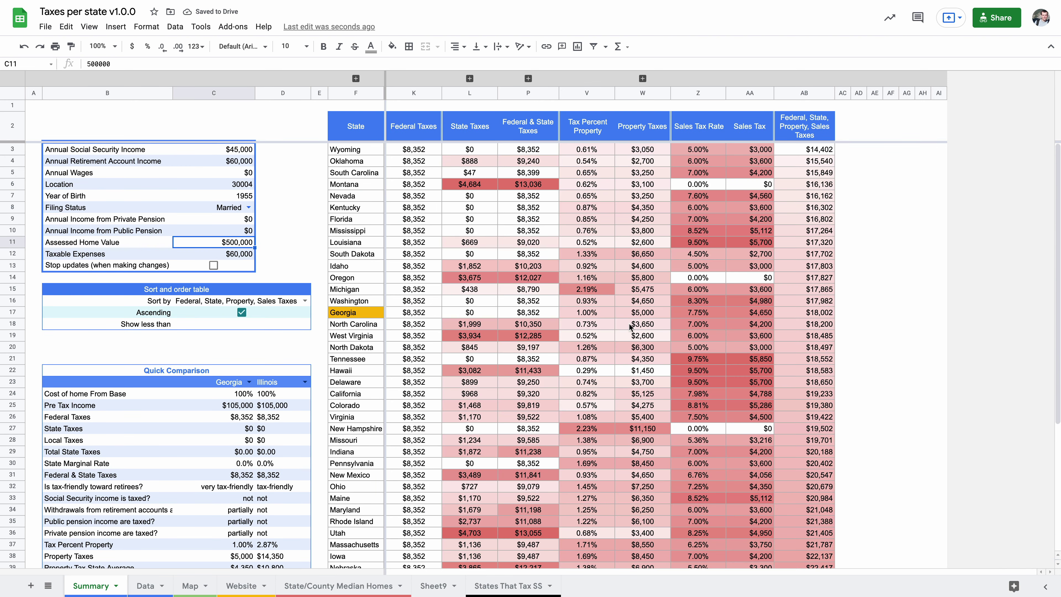
{"action": "scroll", "coordinate": [733, 447], "scroll_direction": "down", "scroll_amount": 5}
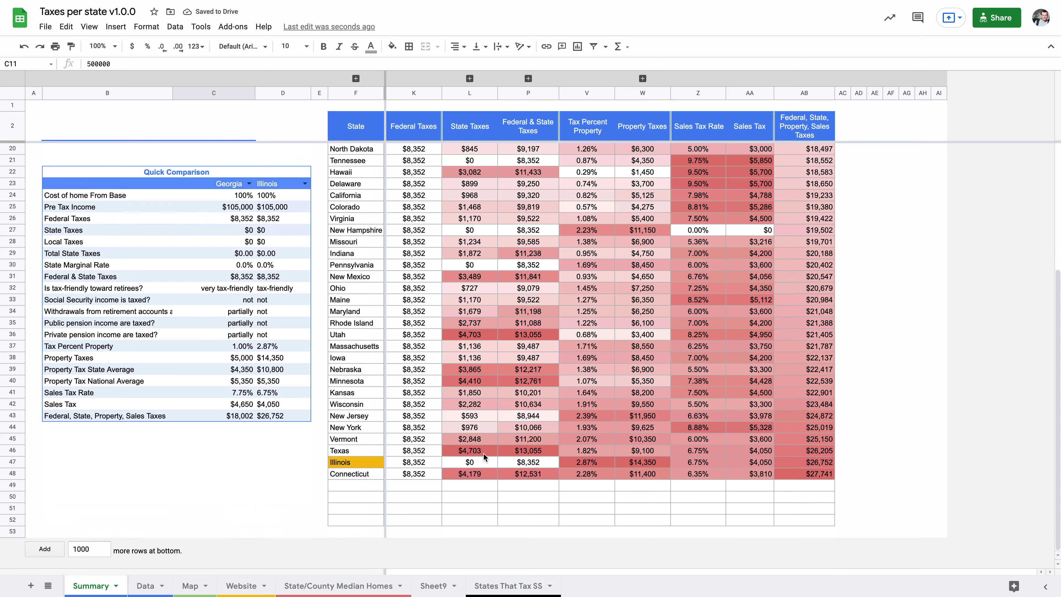
{"action": "scroll", "coordinate": [537, 407], "scroll_direction": "up", "scroll_amount": 4}
{"action": "scroll", "coordinate": [537, 407], "scroll_direction": "up", "scroll_amount": 1}
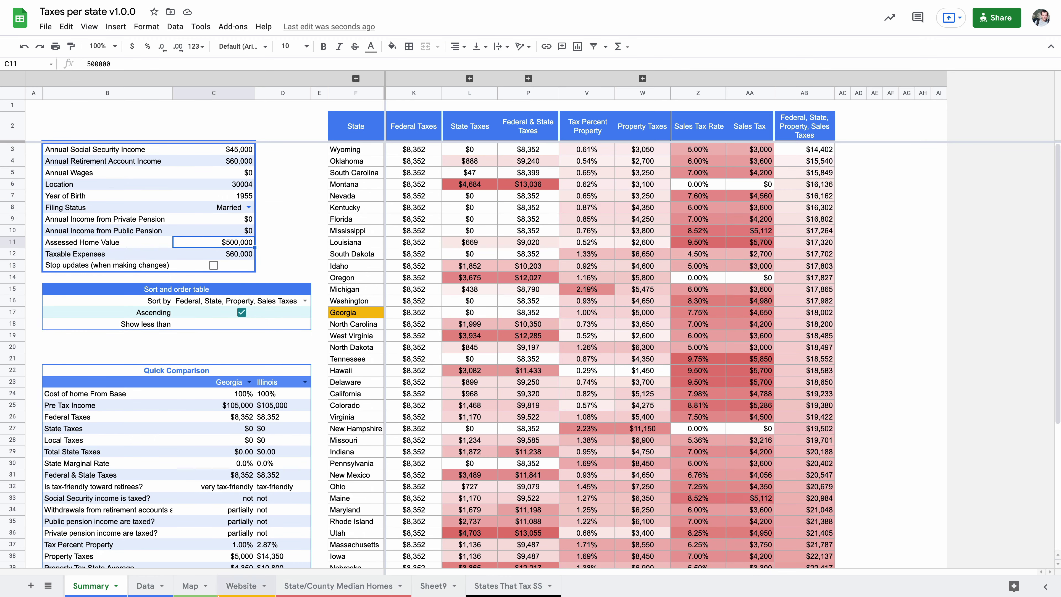
Step: Include Arkansas, Arizona, Alaska and Alabama in the Data sheet's state list again
{"action": "left_click", "coordinate": [147, 586]}
{"action": "left_click", "coordinate": [47, 192]}
{"action": "left_click", "coordinate": [48, 181]}
{"action": "left_click", "coordinate": [47, 170]}
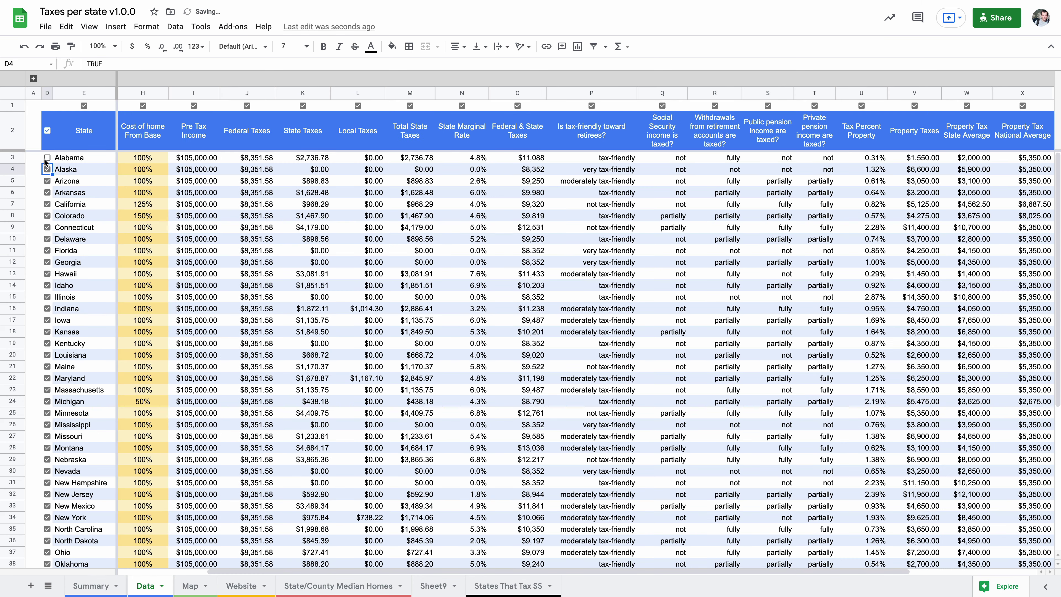
{"action": "left_click", "coordinate": [45, 158]}
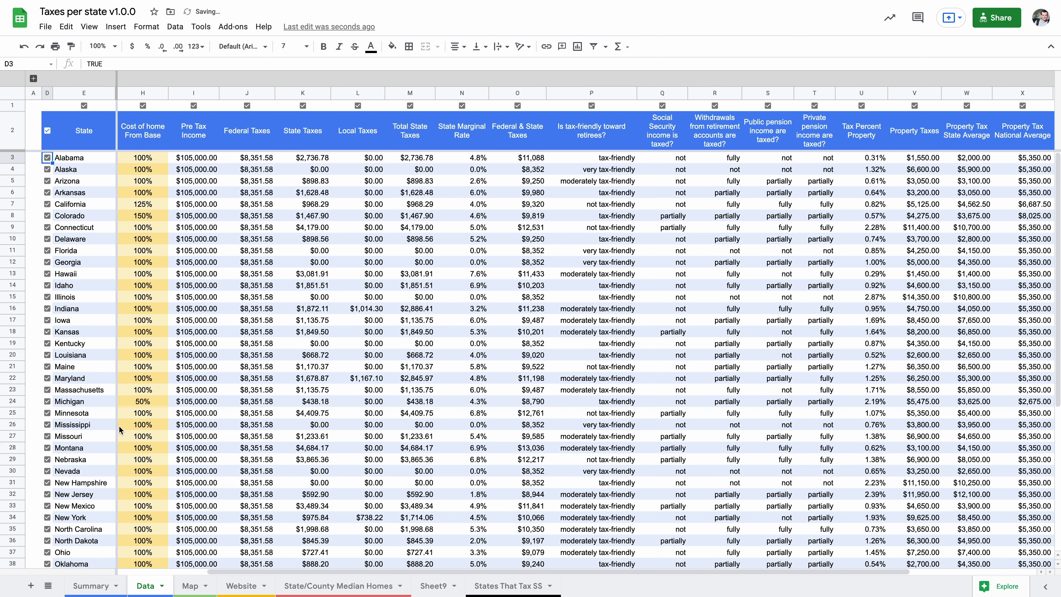
Step: Examine the combined tax totals on the Map sheet, checking Wyoming, Alaska, Texas and the color scale
{"action": "left_click", "coordinate": [191, 586]}
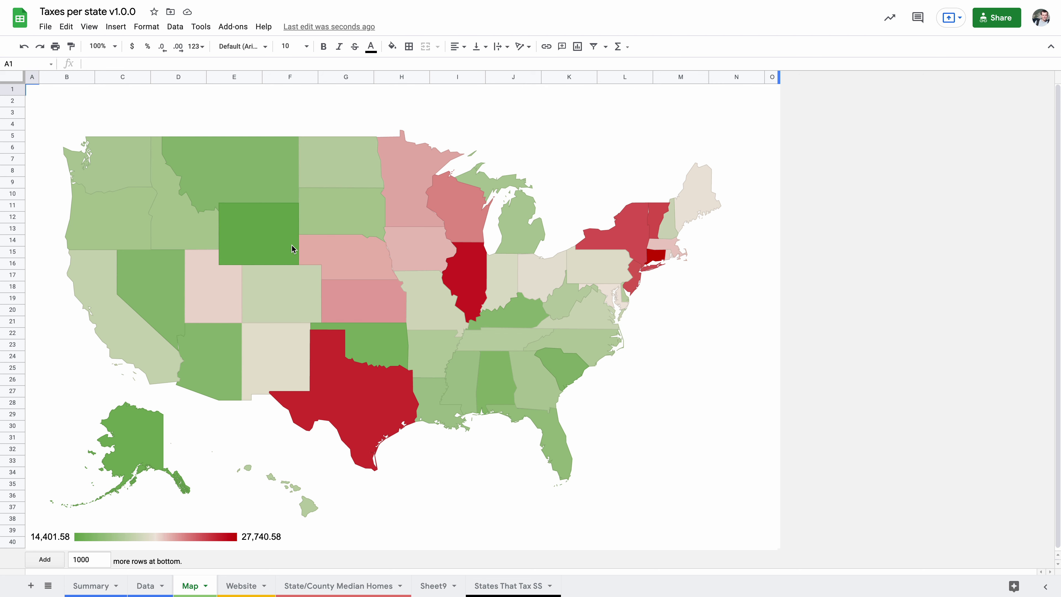
{"action": "left_click", "coordinate": [262, 215]}
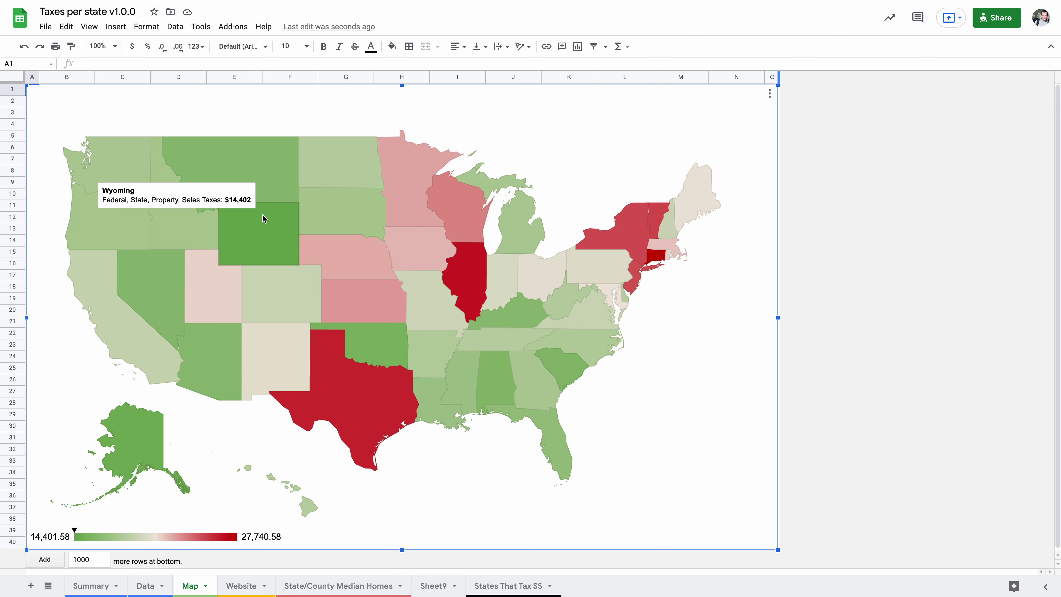
{"action": "mouse_move", "coordinate": [140, 446]}
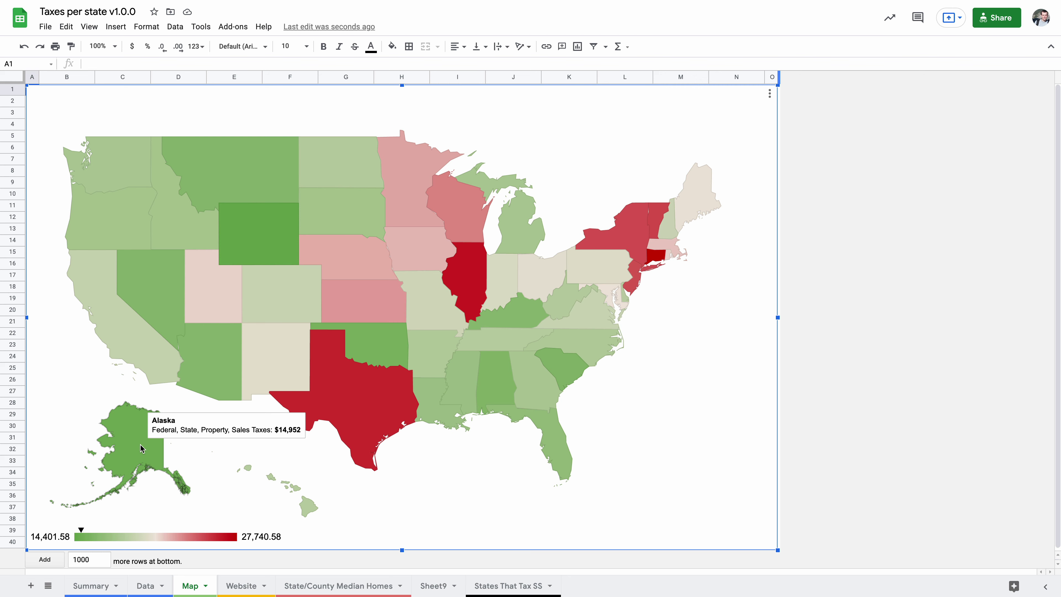
{"action": "mouse_move", "coordinate": [331, 396]}
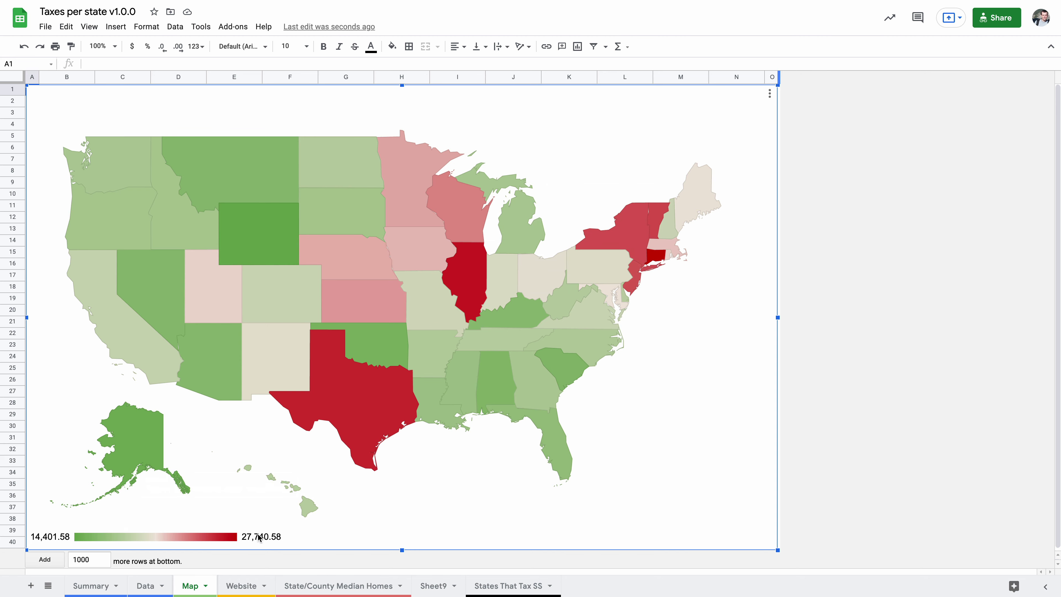
Step: Look over the Website, State/County Median Homes and States That Tax SS sheets, and return to the Data sheet
{"action": "left_click", "coordinate": [239, 586]}
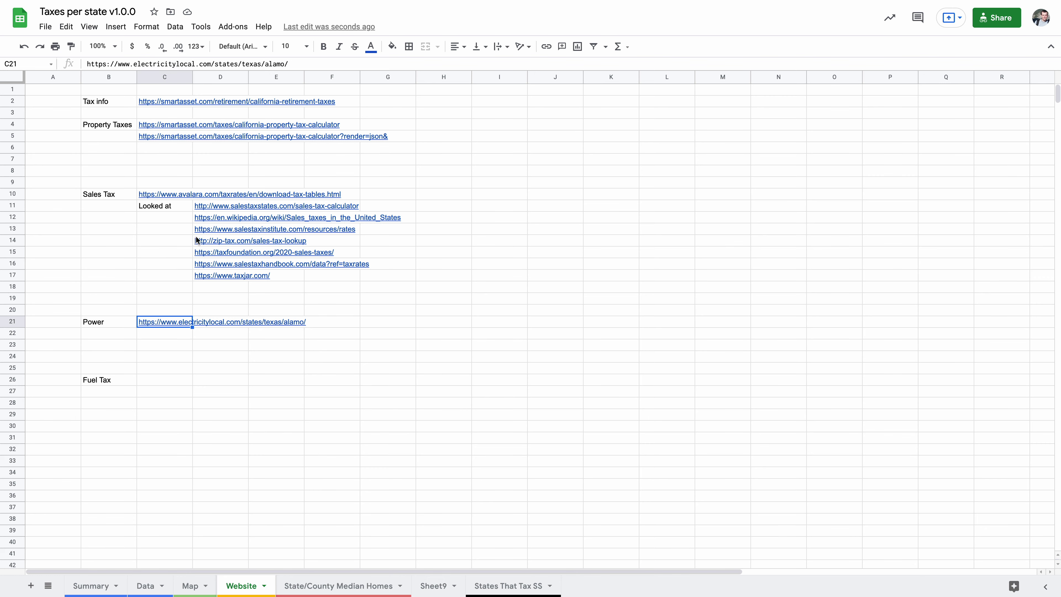
{"action": "left_click", "coordinate": [342, 586]}
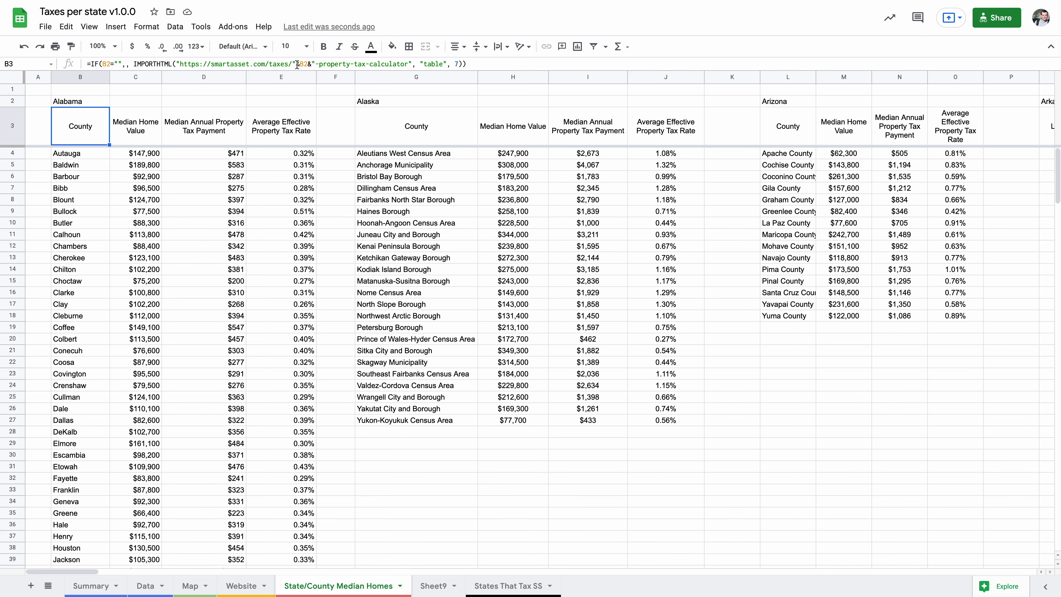
{"action": "left_click", "coordinate": [509, 585]}
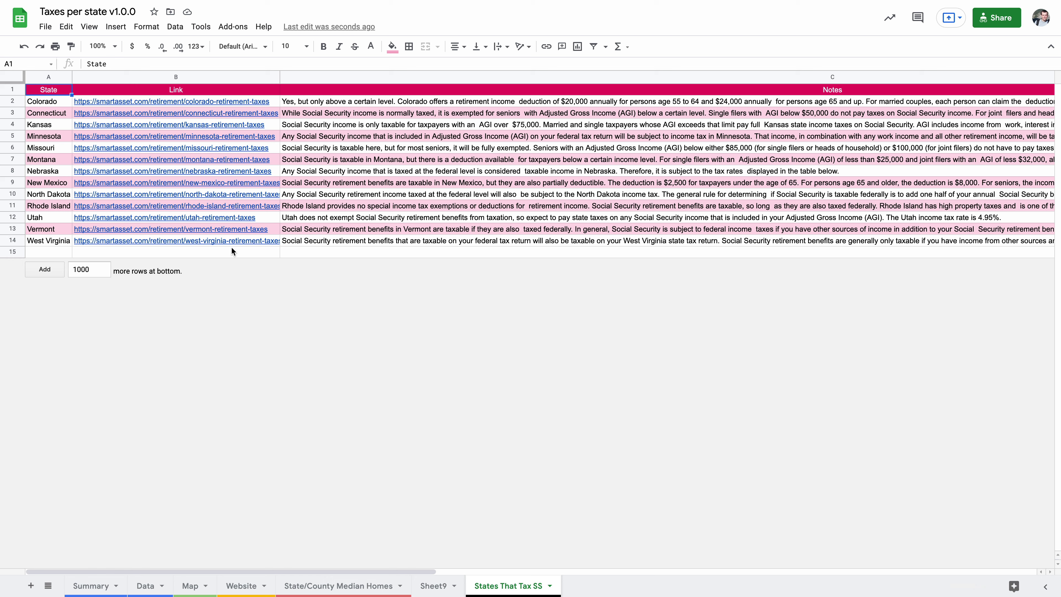
{"action": "mouse_move", "coordinate": [263, 159]}
{"action": "left_click", "coordinate": [146, 585]}
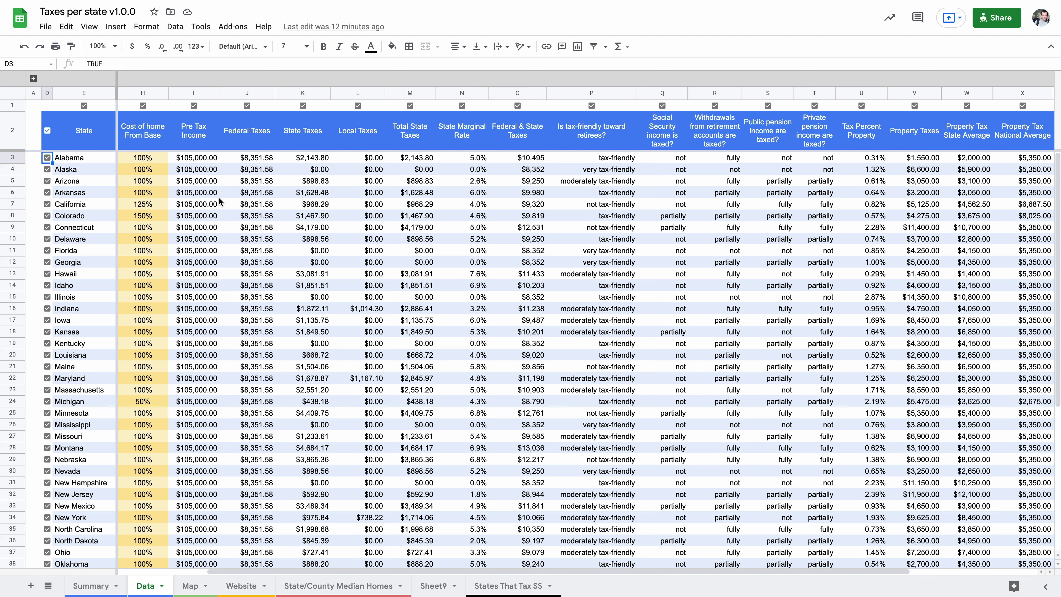
Step: Check the getTaxes formula behind Alabama's pre-tax income, and read through the Code.gs script, from the URL parameters to the sales tax function
{"action": "left_click", "coordinate": [204, 158]}
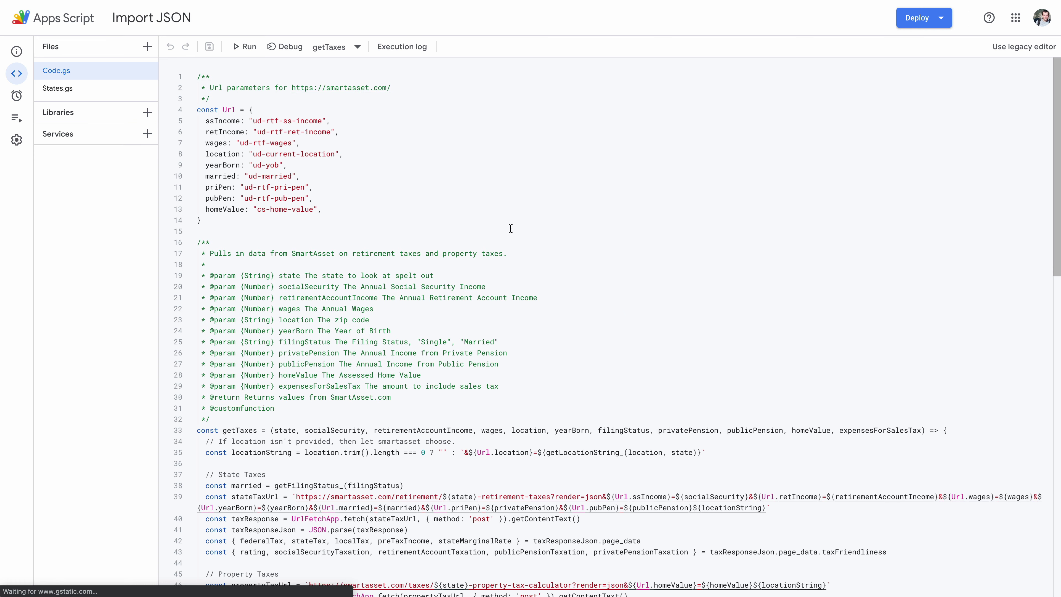
{"action": "scroll", "coordinate": [330, 289], "scroll_direction": "down", "scroll_amount": 5}
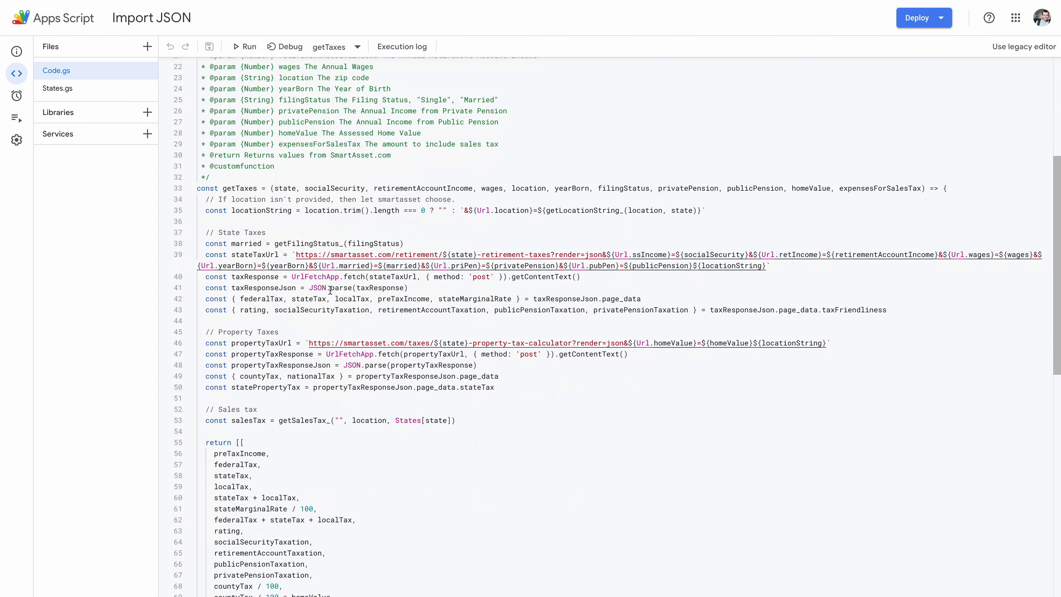
{"action": "double_click", "coordinate": [230, 188]}
{"action": "scroll", "coordinate": [376, 258], "scroll_direction": "down", "scroll_amount": 4}
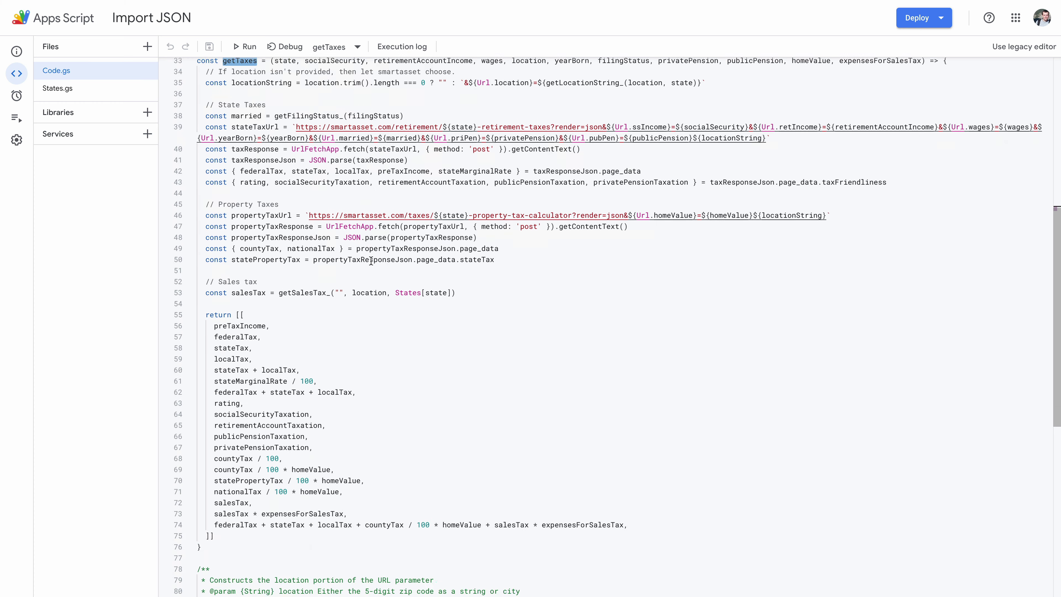
{"action": "scroll", "coordinate": [371, 261], "scroll_direction": "up", "scroll_amount": 2}
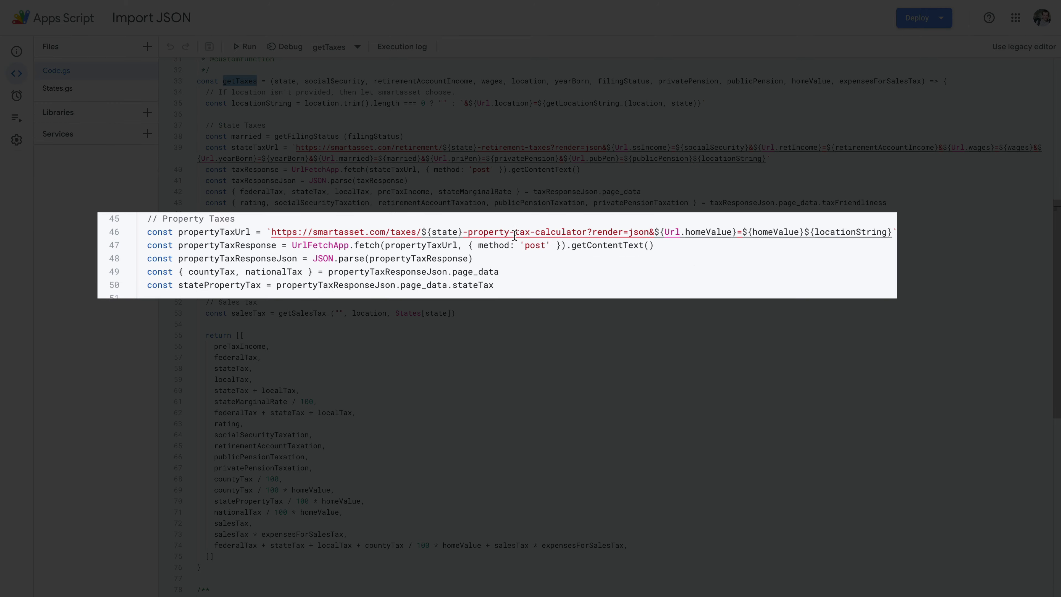
{"action": "scroll", "coordinate": [510, 238], "scroll_direction": "down", "scroll_amount": 2}
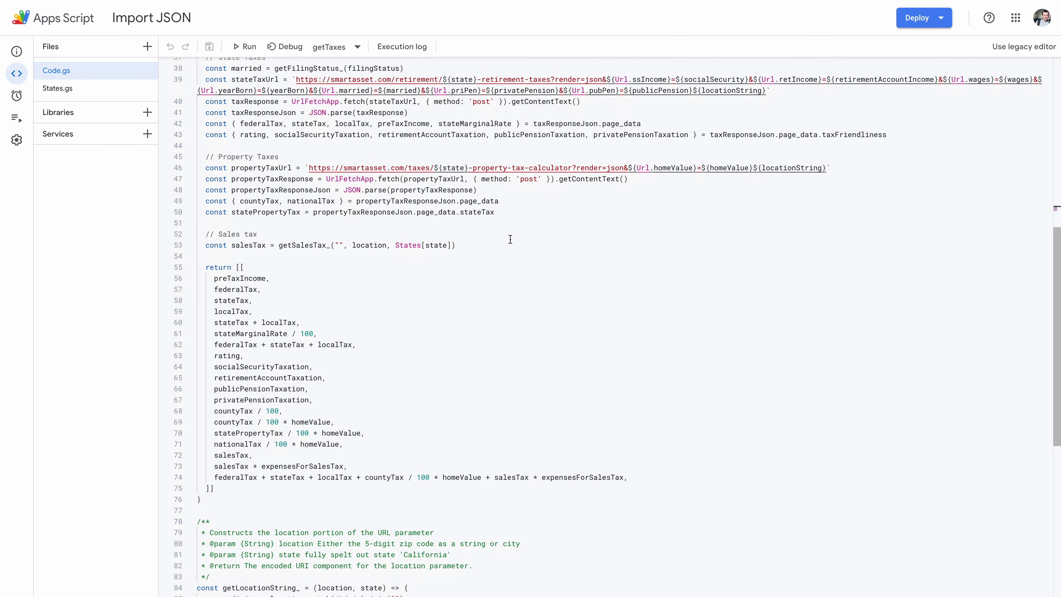
{"action": "scroll", "coordinate": [239, 244], "scroll_direction": "down", "scroll_amount": 3}
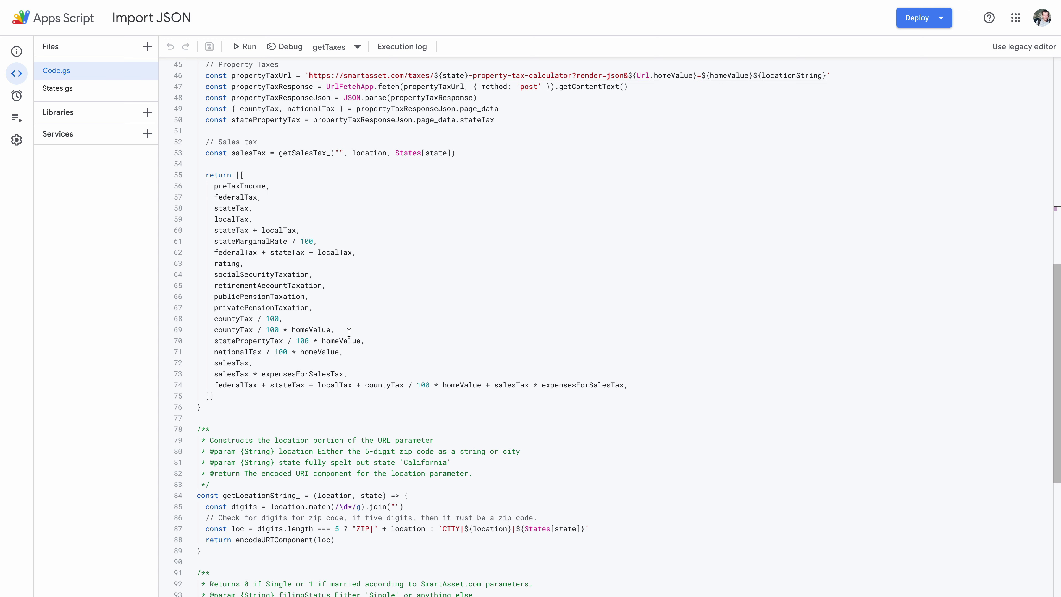
{"action": "scroll", "coordinate": [349, 332], "scroll_direction": "down", "scroll_amount": 9}
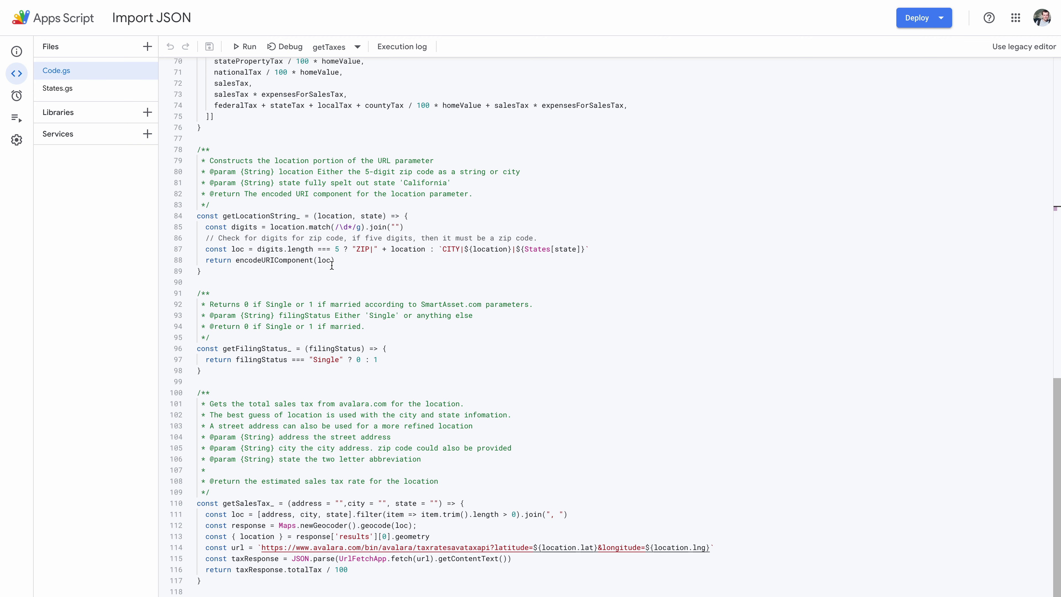
Step: Run the getTaxes function from the script editor and authorize Import JSON to connect to an external service with the Google account
{"action": "left_click", "coordinate": [315, 117]}
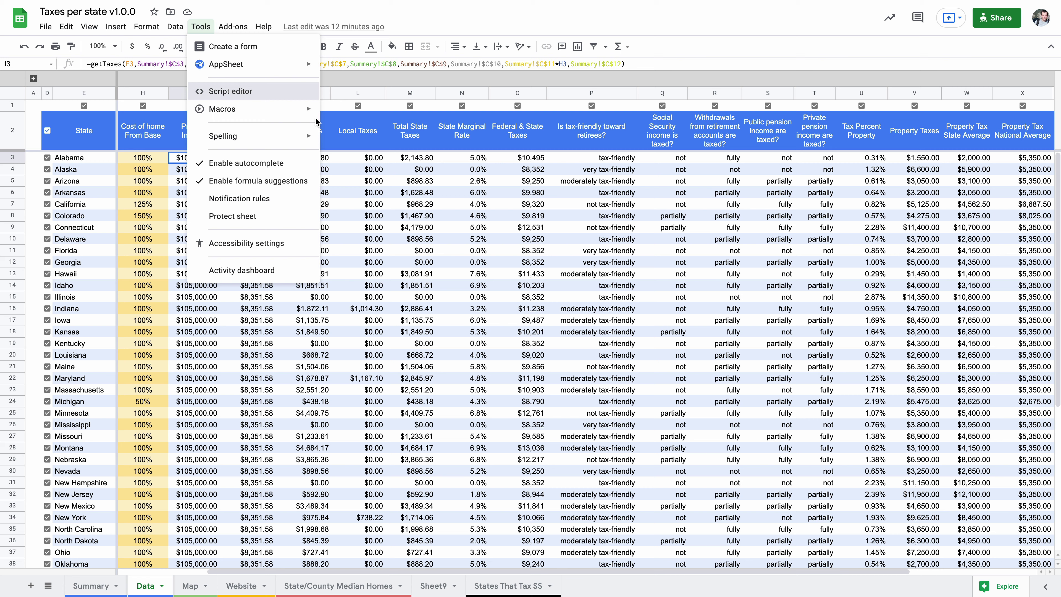
{"action": "key", "text": "Escape"}
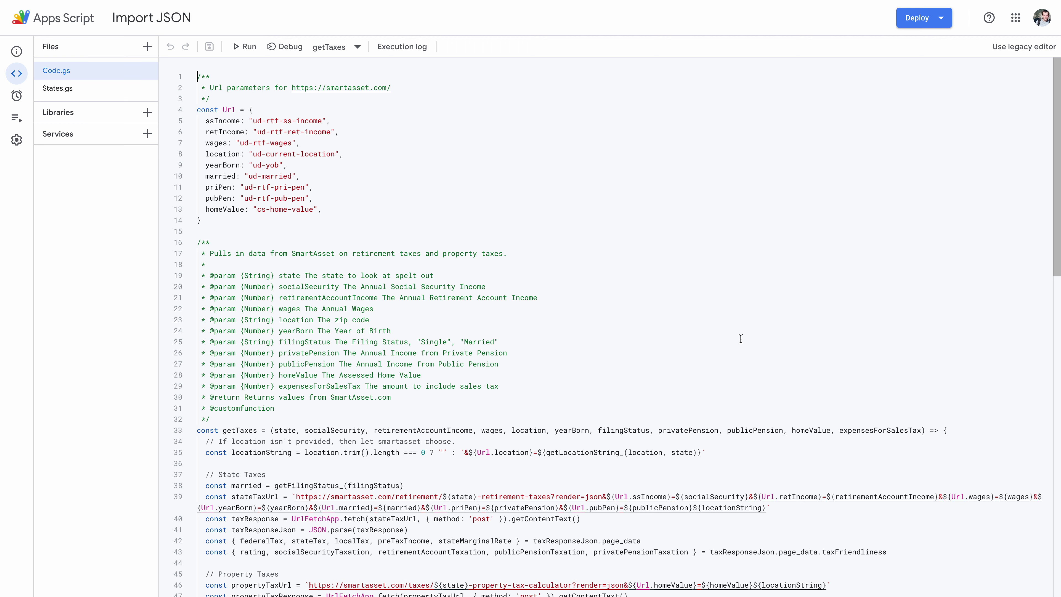
{"action": "scroll", "coordinate": [429, 342], "scroll_direction": "down", "scroll_amount": 4}
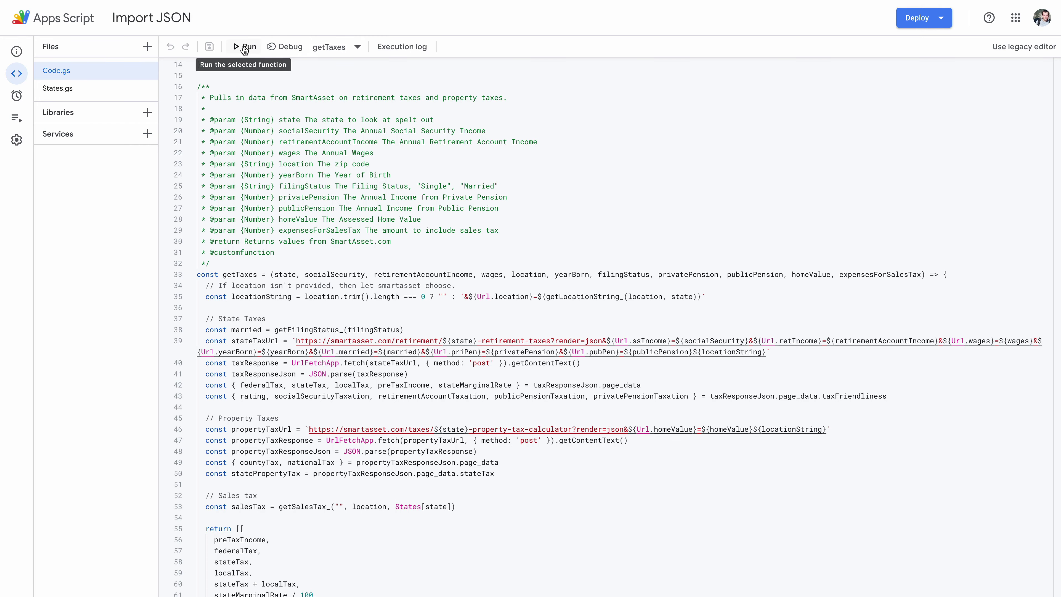
{"action": "left_click", "coordinate": [245, 47]}
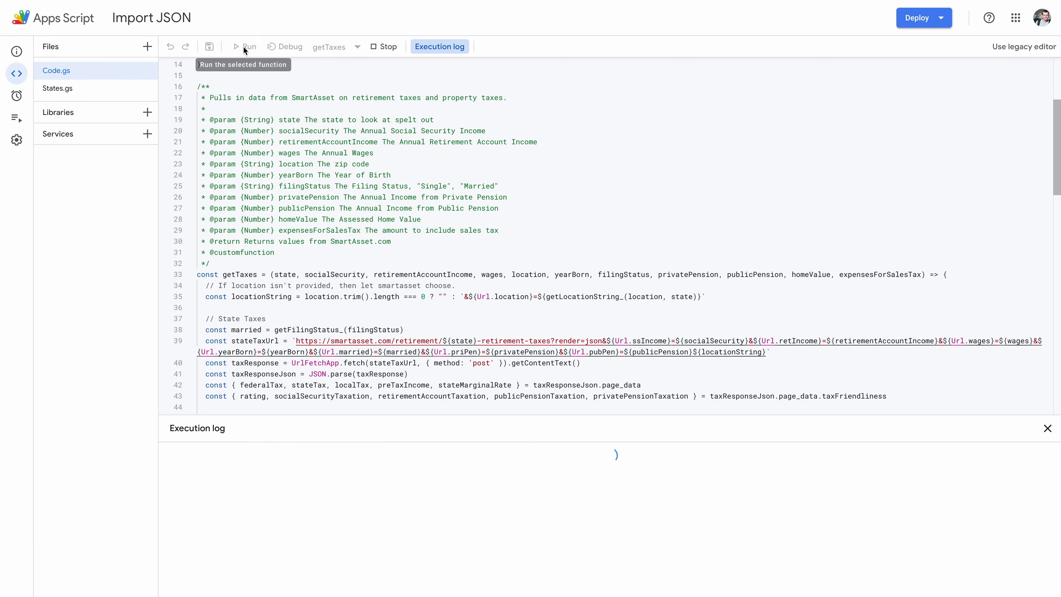
{"action": "left_click", "coordinate": [576, 326]}
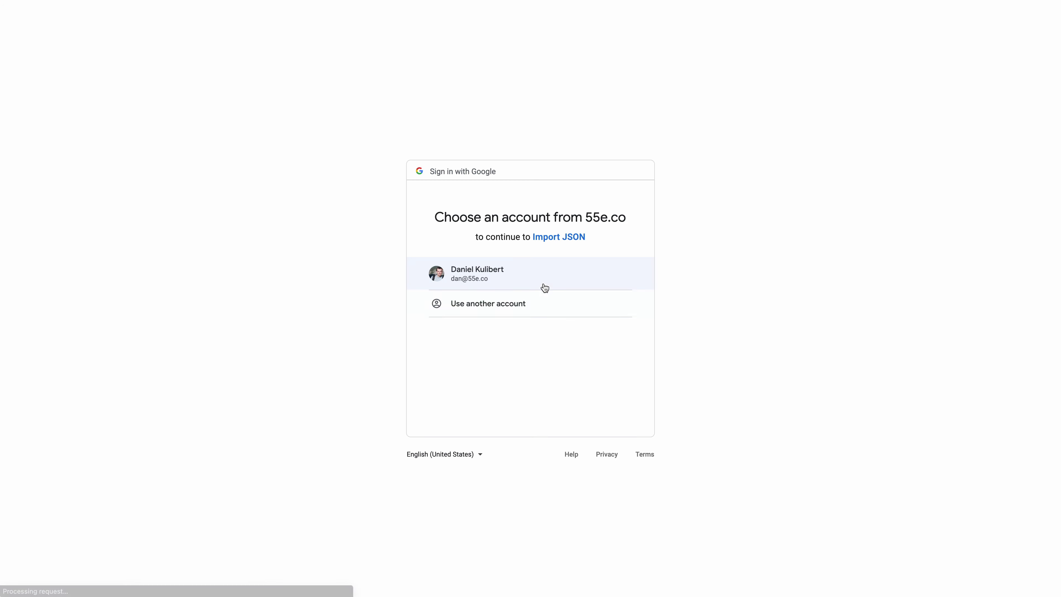
{"action": "left_click", "coordinate": [541, 280]}
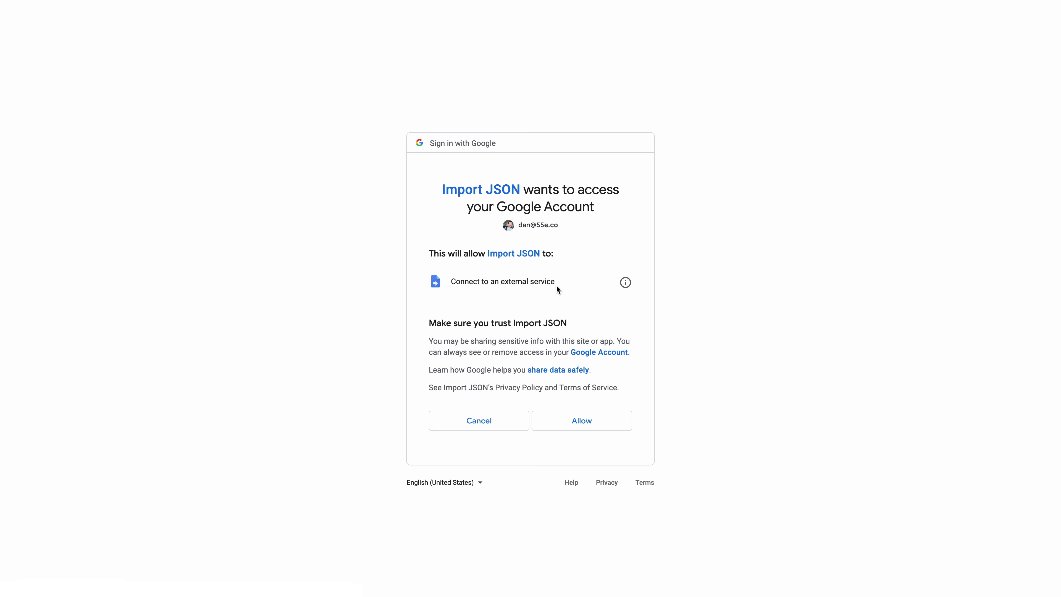
{"action": "left_click", "coordinate": [582, 422]}
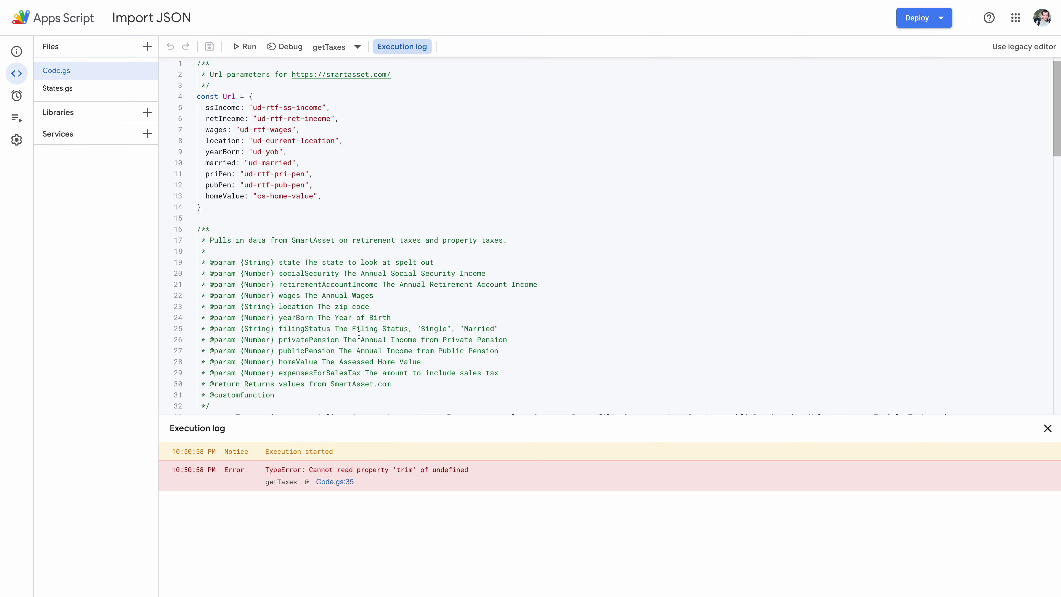
Step: Review the Code.gs functions for taxes, location, filing status and sales tax, and return to the getTaxes definition
{"action": "scroll", "coordinate": [359, 334], "scroll_direction": "down", "scroll_amount": 5}
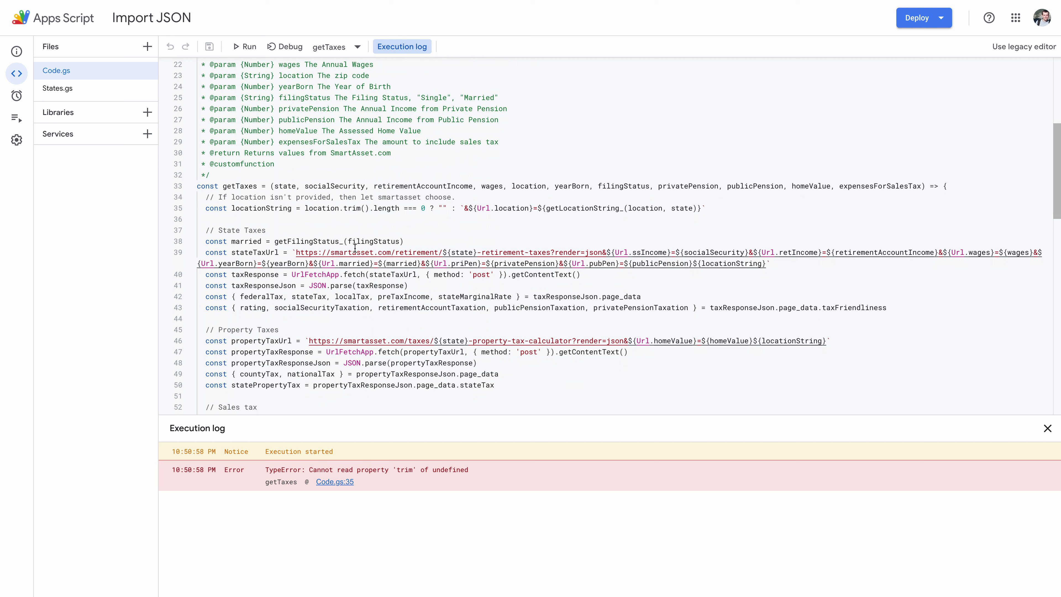
{"action": "scroll", "coordinate": [385, 309], "scroll_direction": "down", "scroll_amount": 7}
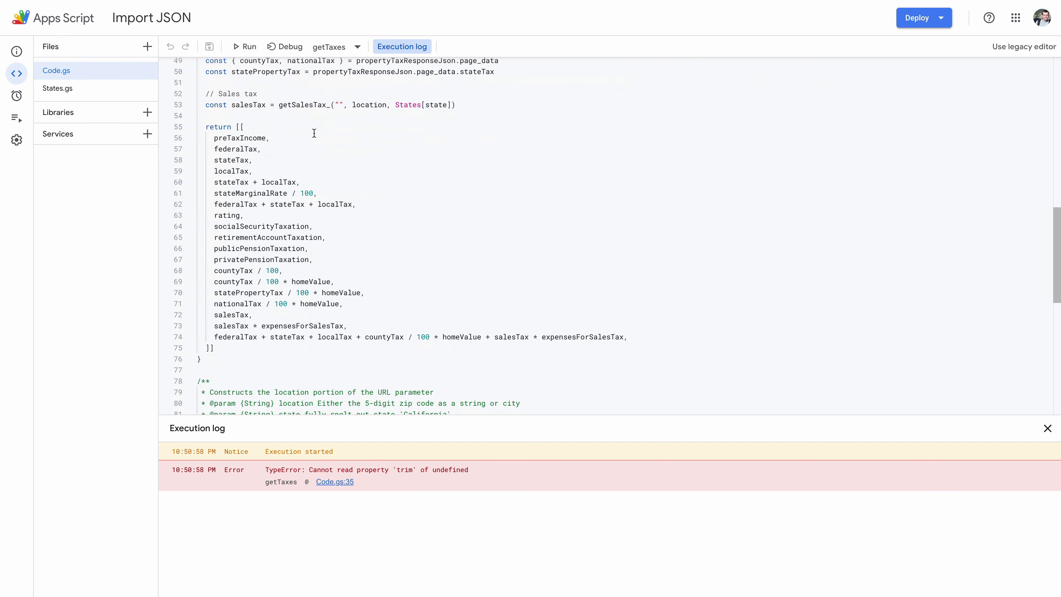
{"action": "scroll", "coordinate": [316, 166], "scroll_direction": "down", "scroll_amount": 7}
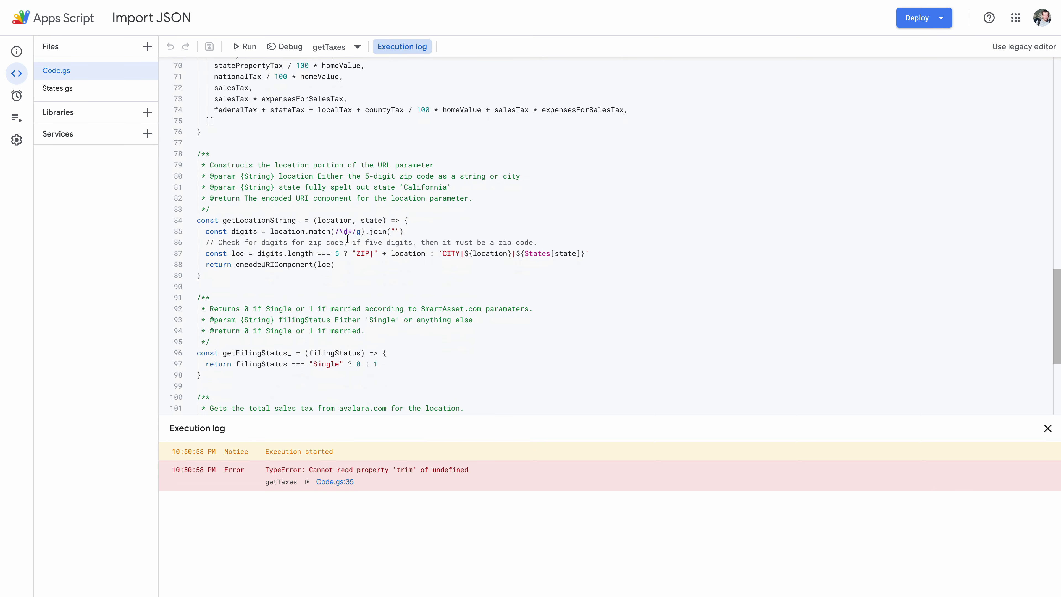
{"action": "scroll", "coordinate": [346, 238], "scroll_direction": "down", "scroll_amount": 3}
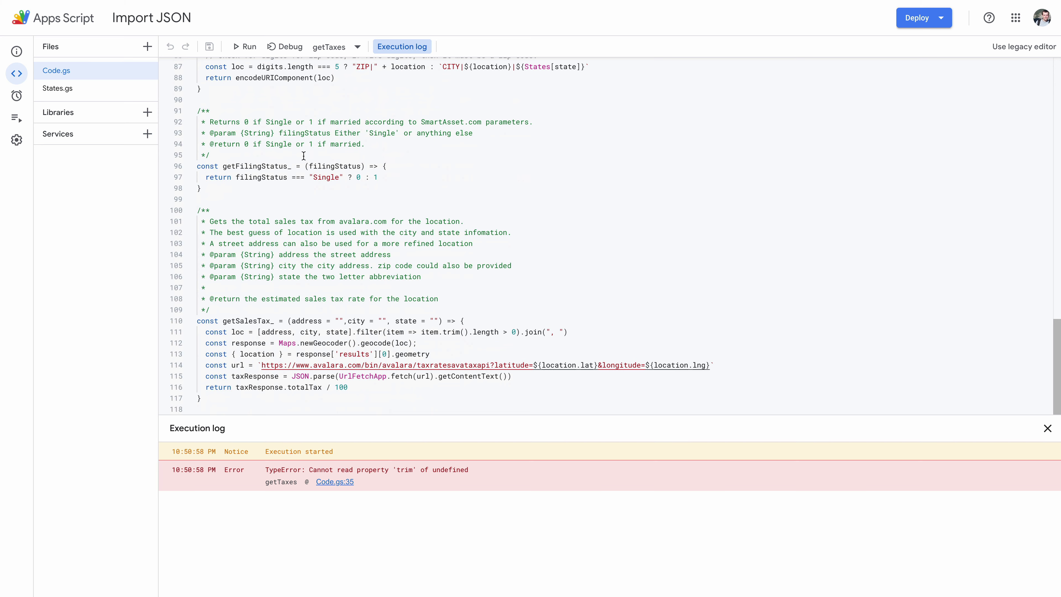
{"action": "scroll", "coordinate": [304, 156], "scroll_direction": "up", "scroll_amount": 15}
{"action": "scroll", "coordinate": [304, 156], "scroll_direction": "down", "scroll_amount": 3}
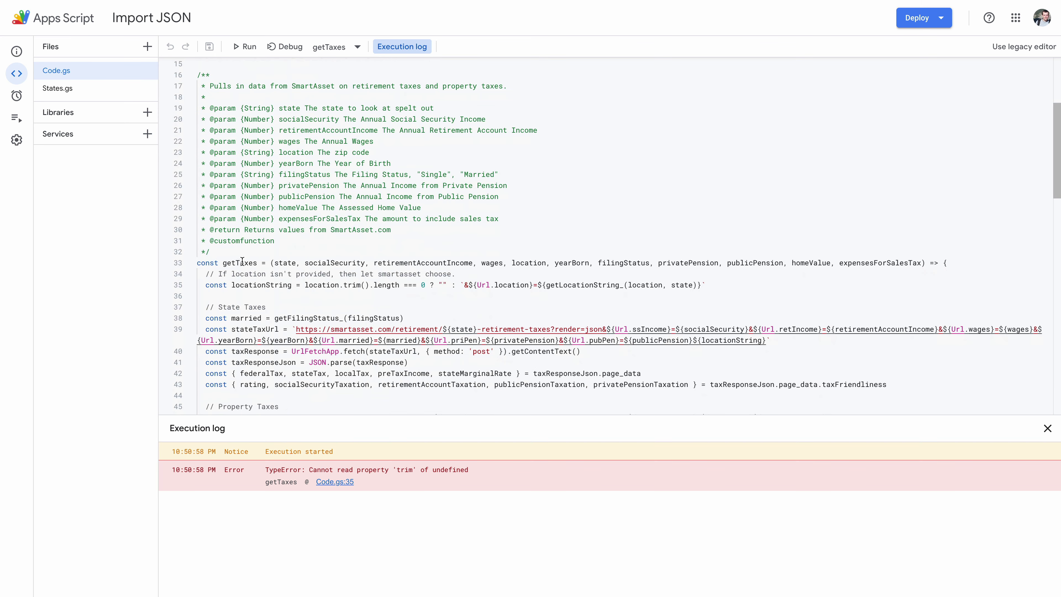
Step: Run the getTaxes function again, and return to the Summary sheet of the taxes-per-state spreadsheet
{"action": "left_click", "coordinate": [254, 47]}
{"action": "scroll", "coordinate": [996, 407], "scroll_direction": "up", "scroll_amount": 4}
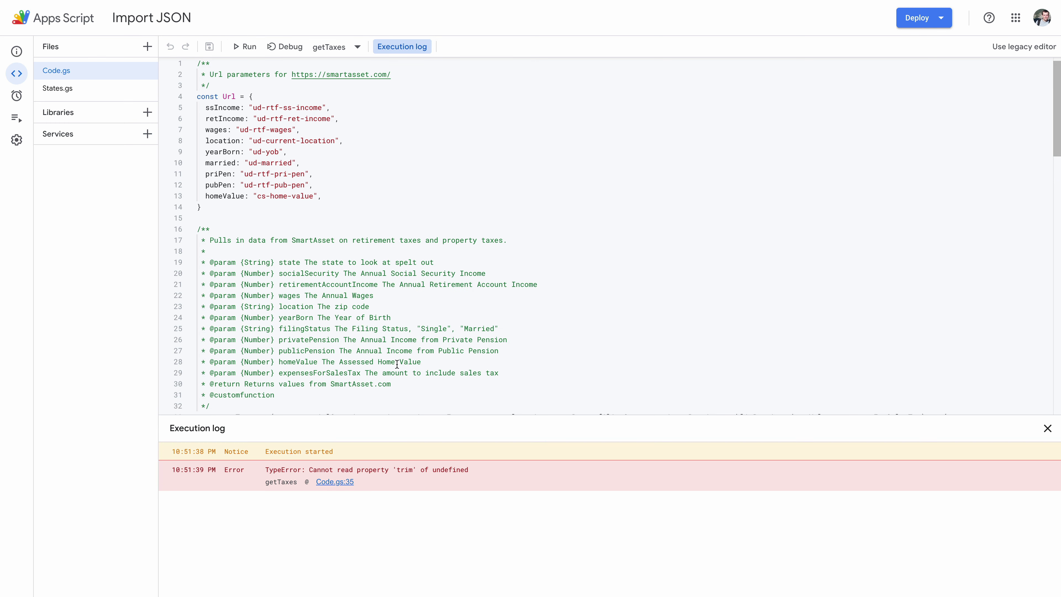
{"action": "left_click", "coordinate": [341, 480]}
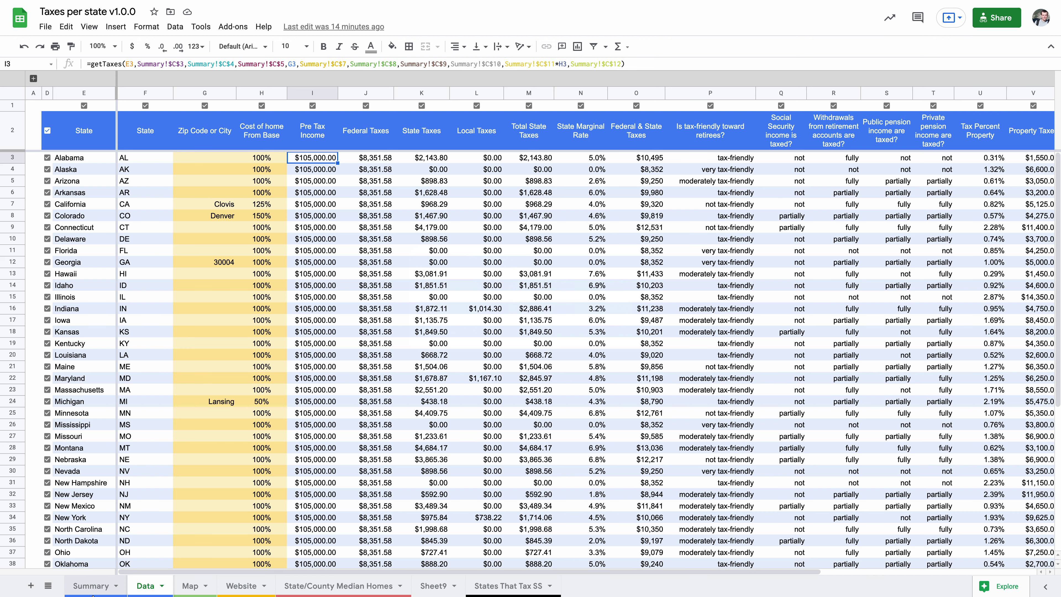
{"action": "left_click", "coordinate": [89, 587]}
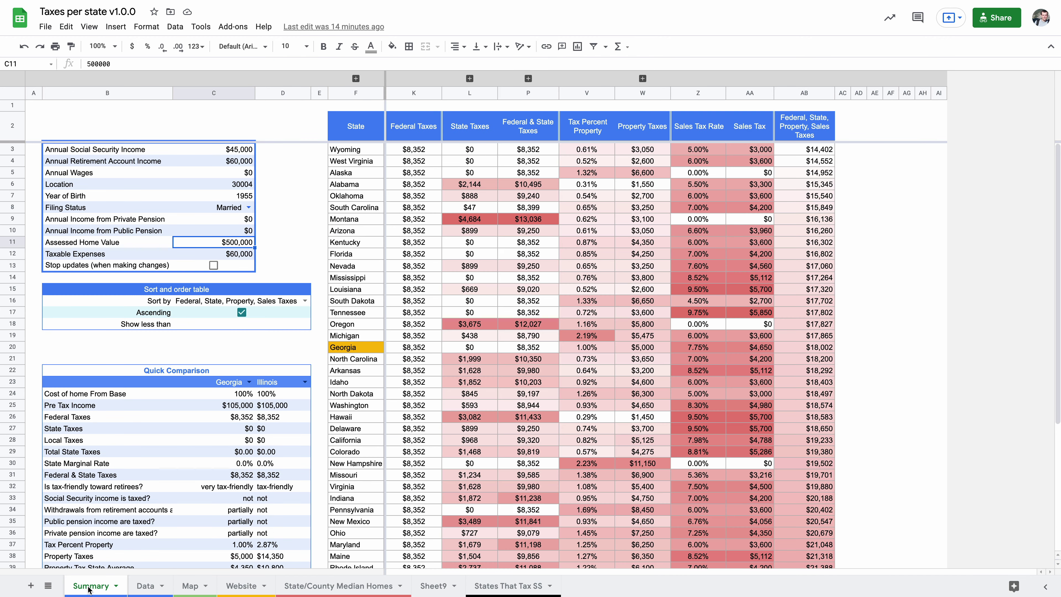